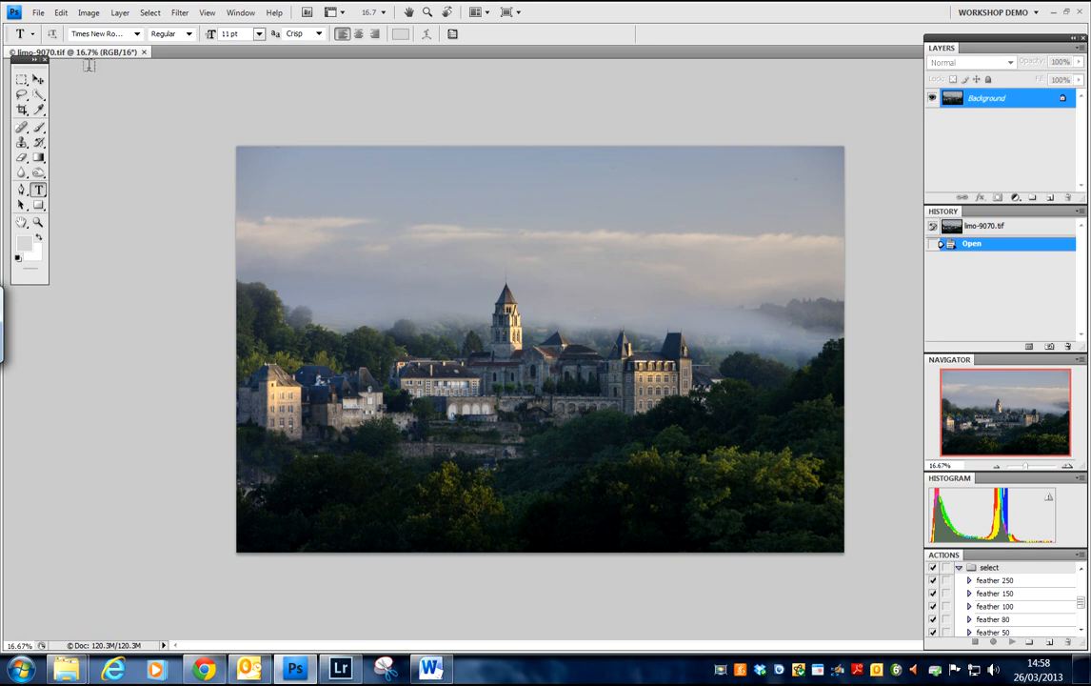
Check the photo's pixel dimensions, document size and resolution in Image Size without changing them
left_click(88, 12)
mouse_move(126, 63)
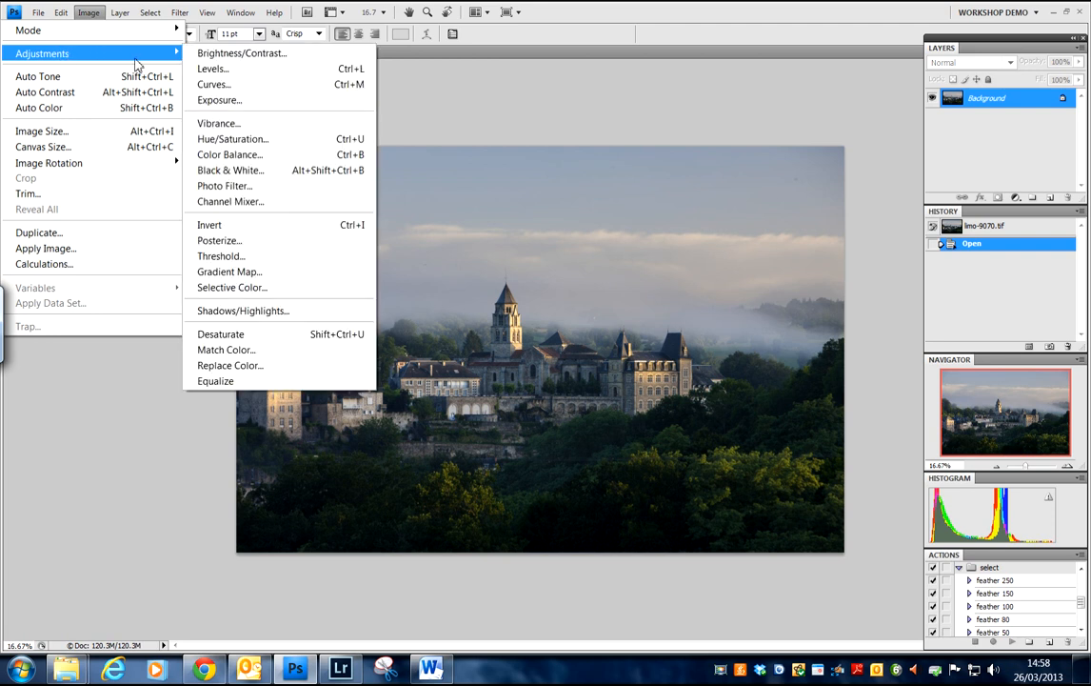
left_click(63, 131)
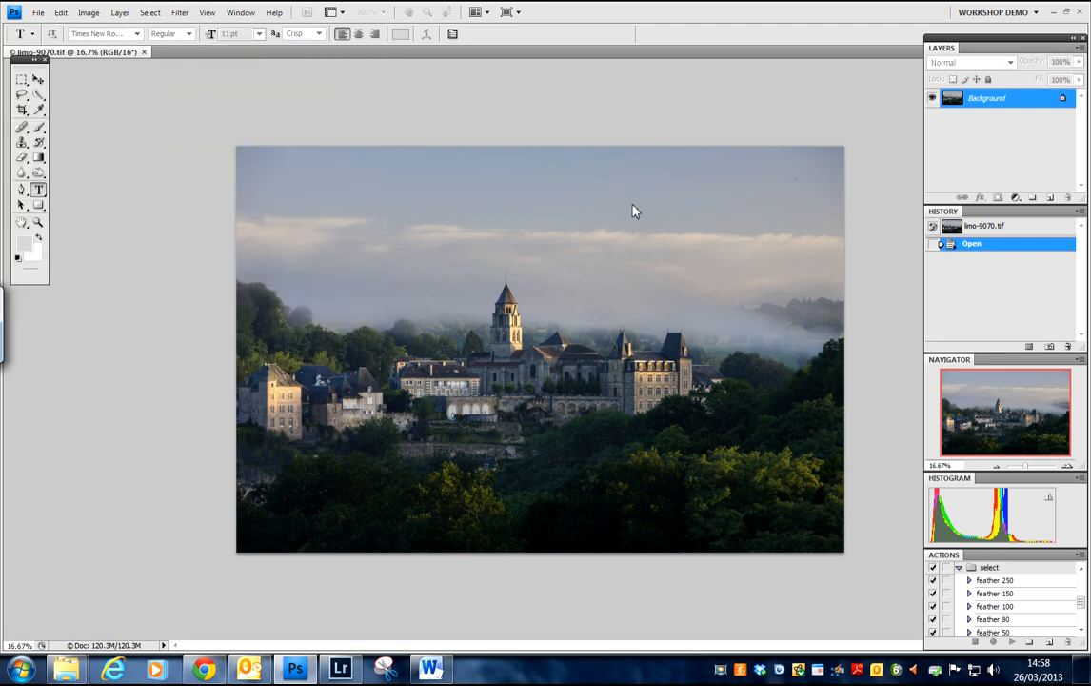
left_click_drag(948, 362, 267, 92)
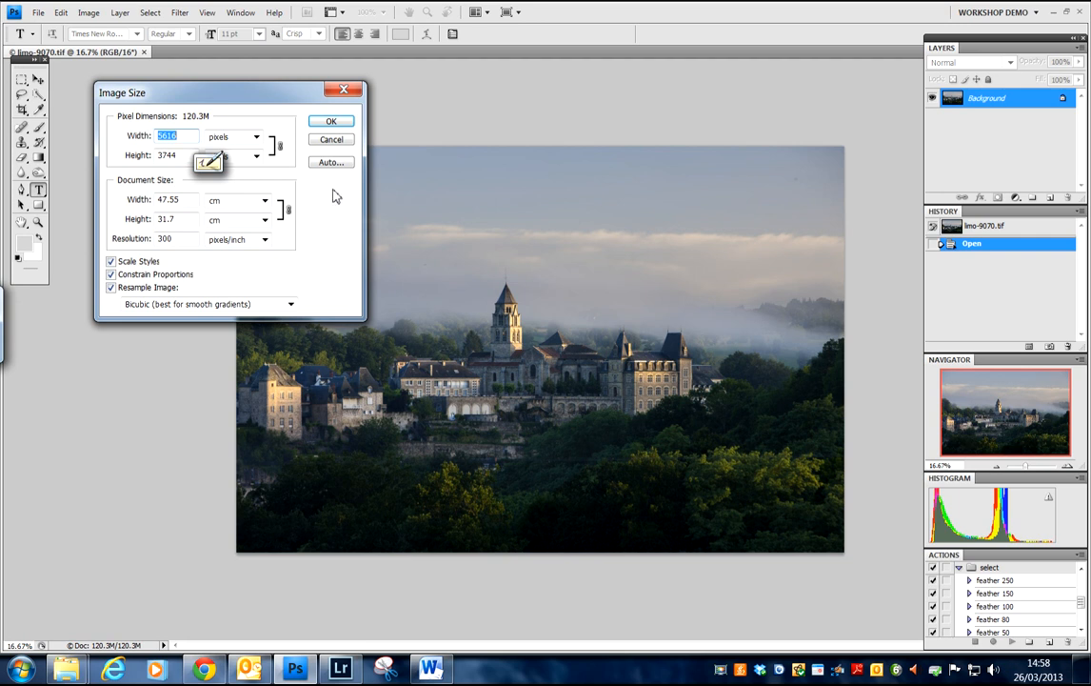
left_click(324, 140)
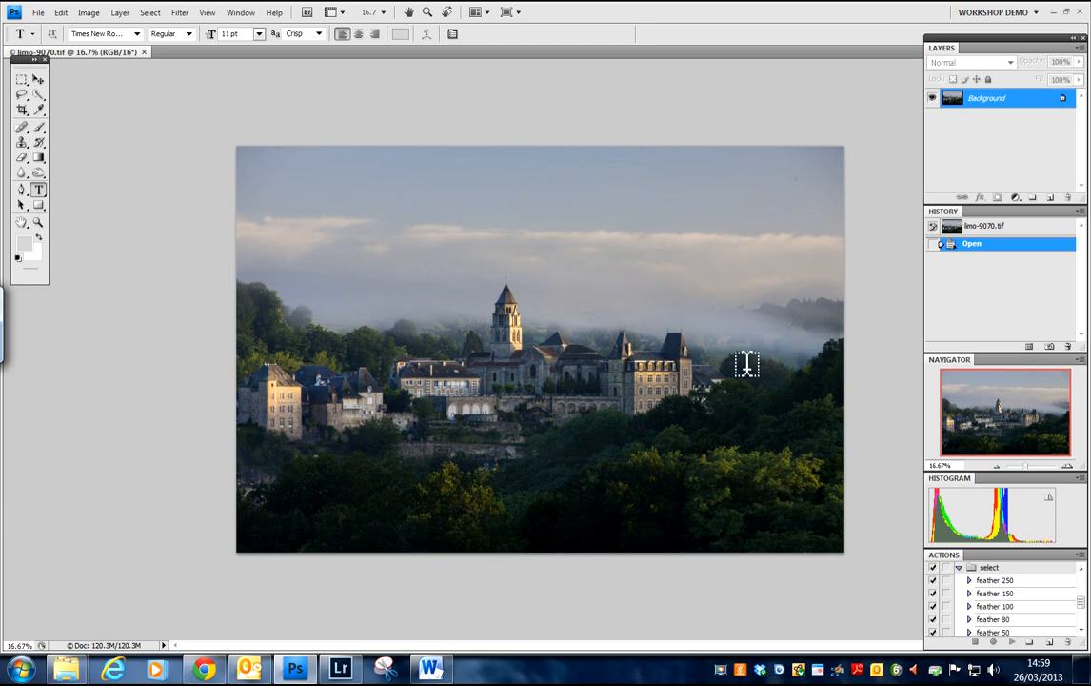
Examine the church and surrounding buildings at up to 66.67% magnification, returning to the whole-image view at 16.67%
key("ctrl+plus")
key("ctrl+plus")
key("ctrl+plus")
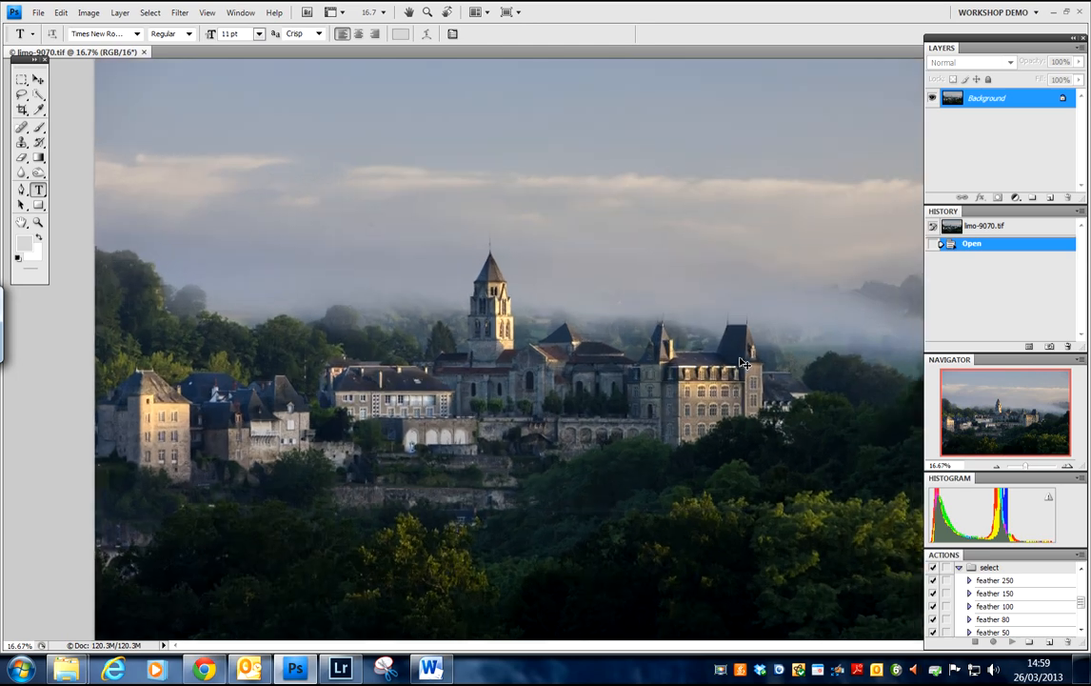
key("ctrl+plus")
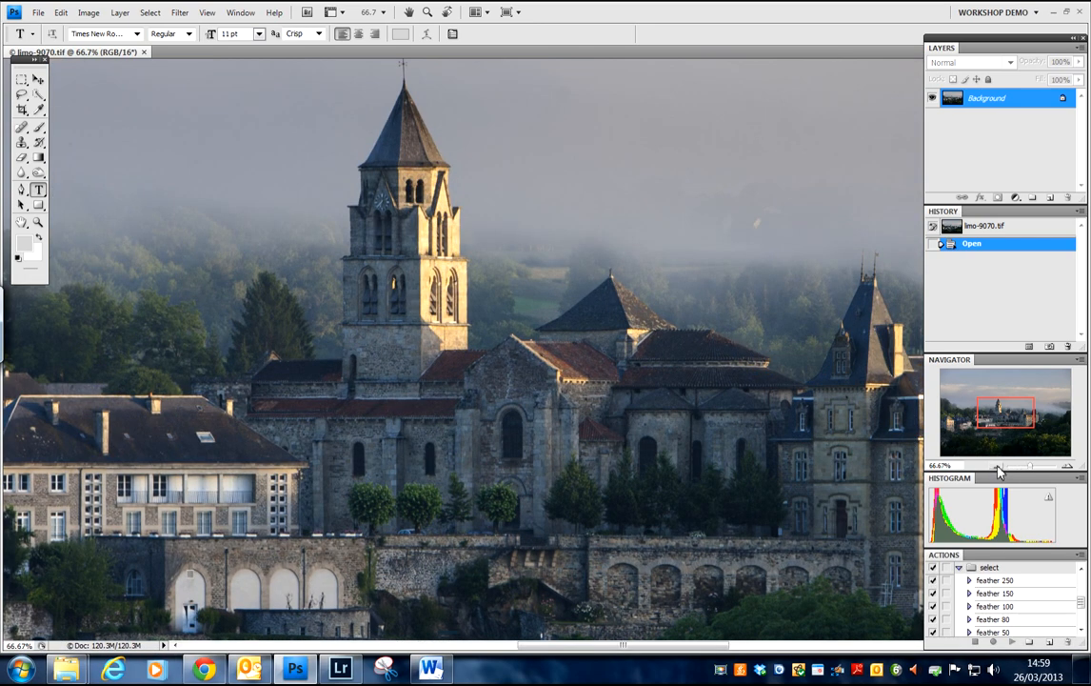
left_click(996, 469)
left_click(996, 469)
left_click(996, 469)
left_click(996, 468)
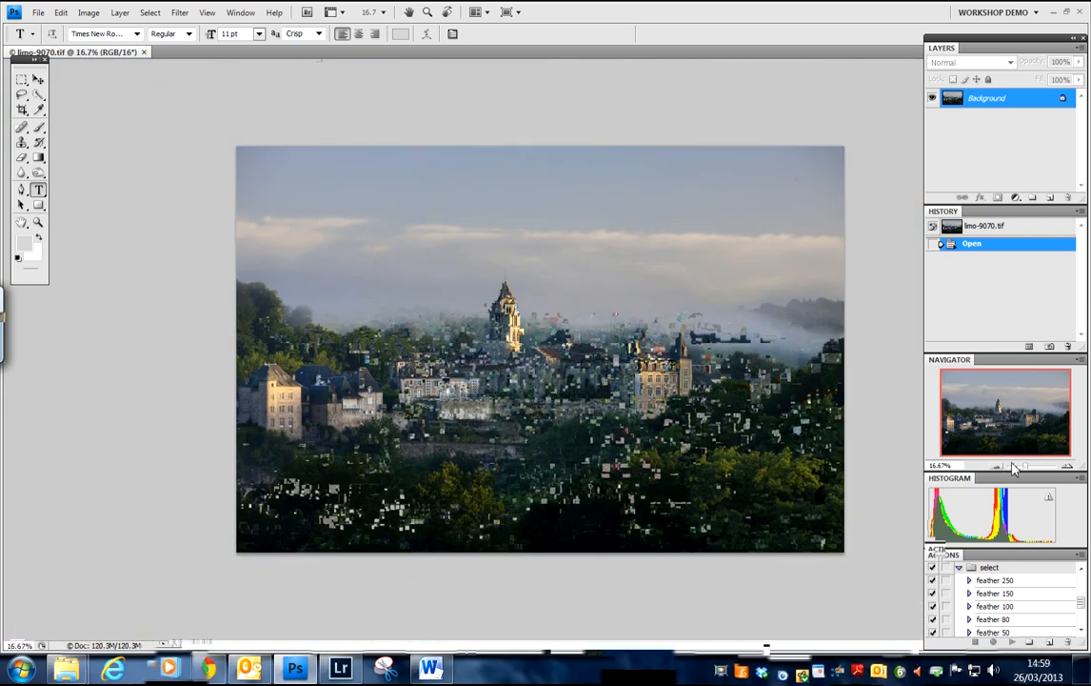
left_click(1067, 468)
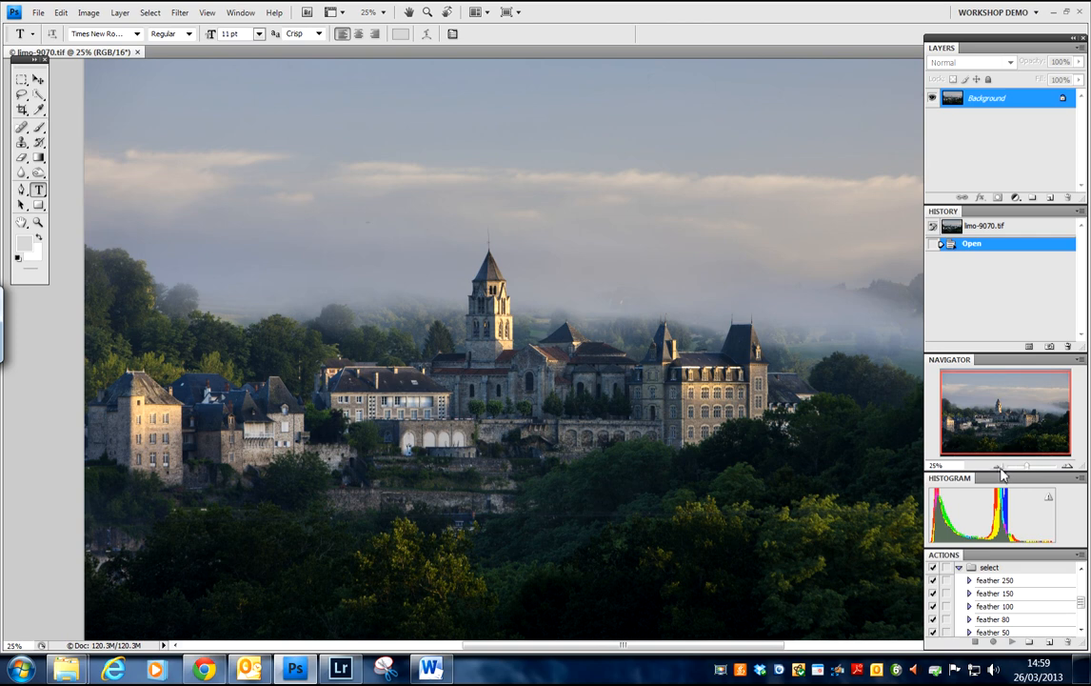
left_click(997, 468)
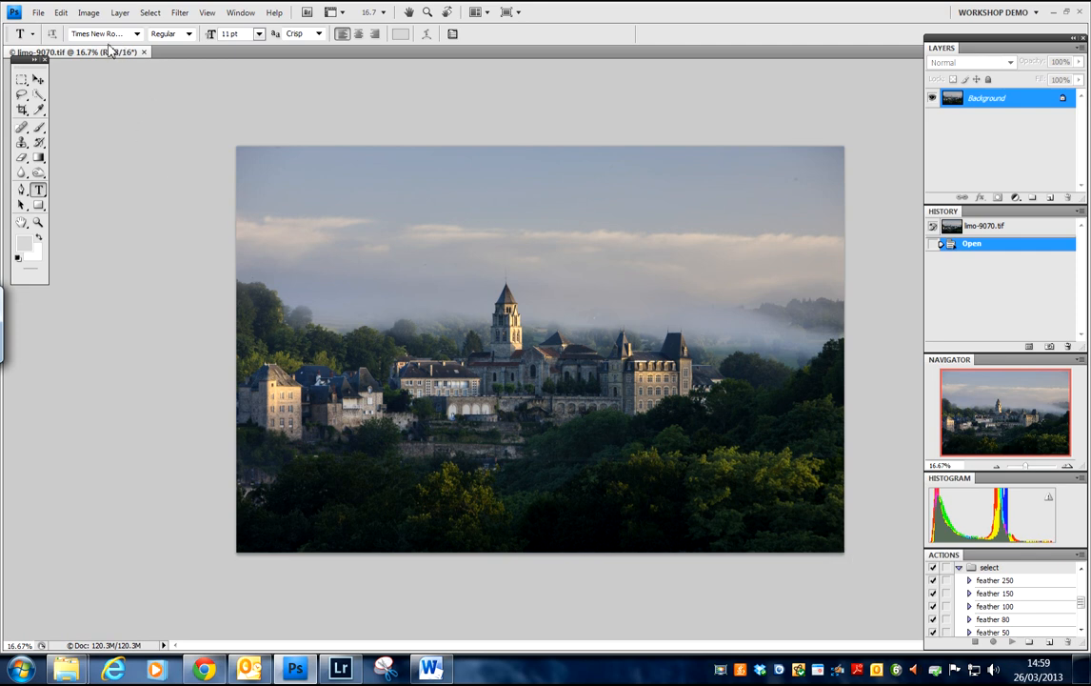
Duplicate the Background layer as Background copy within limo-9070.tif and keep the copy as the active layer
left_click(121, 14)
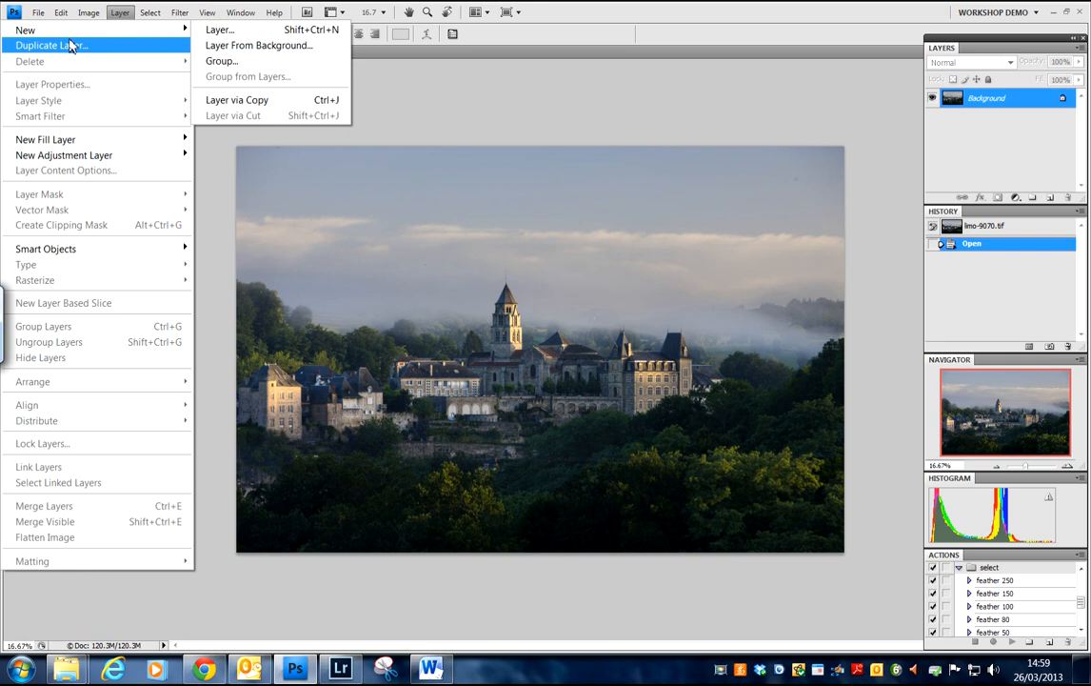
left_click(70, 45)
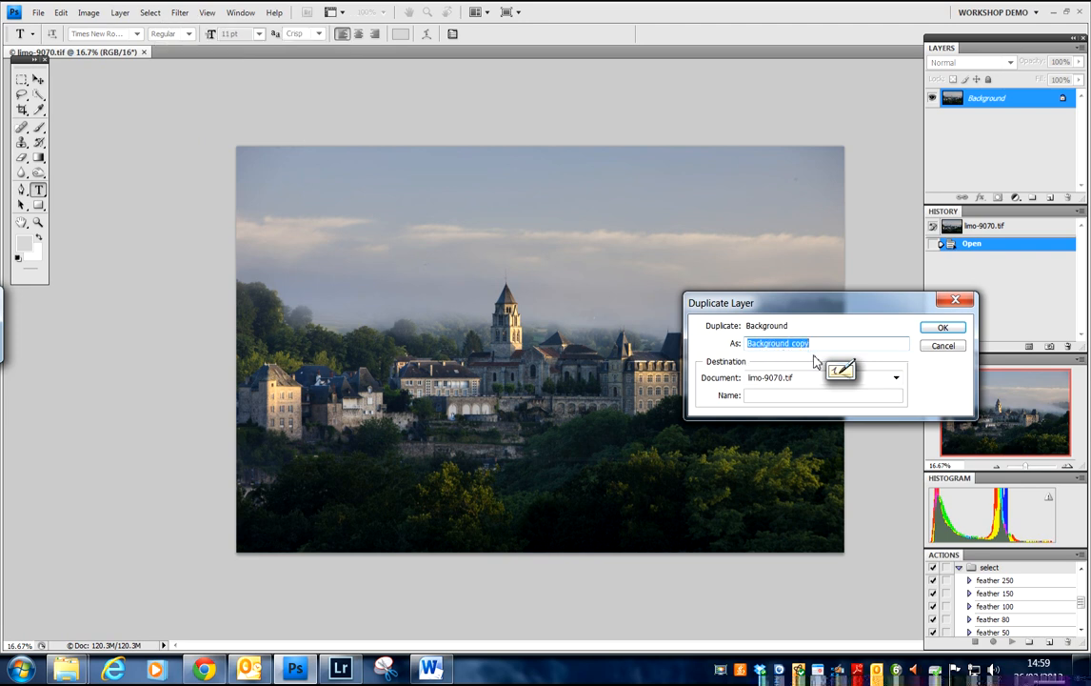
key("Return")
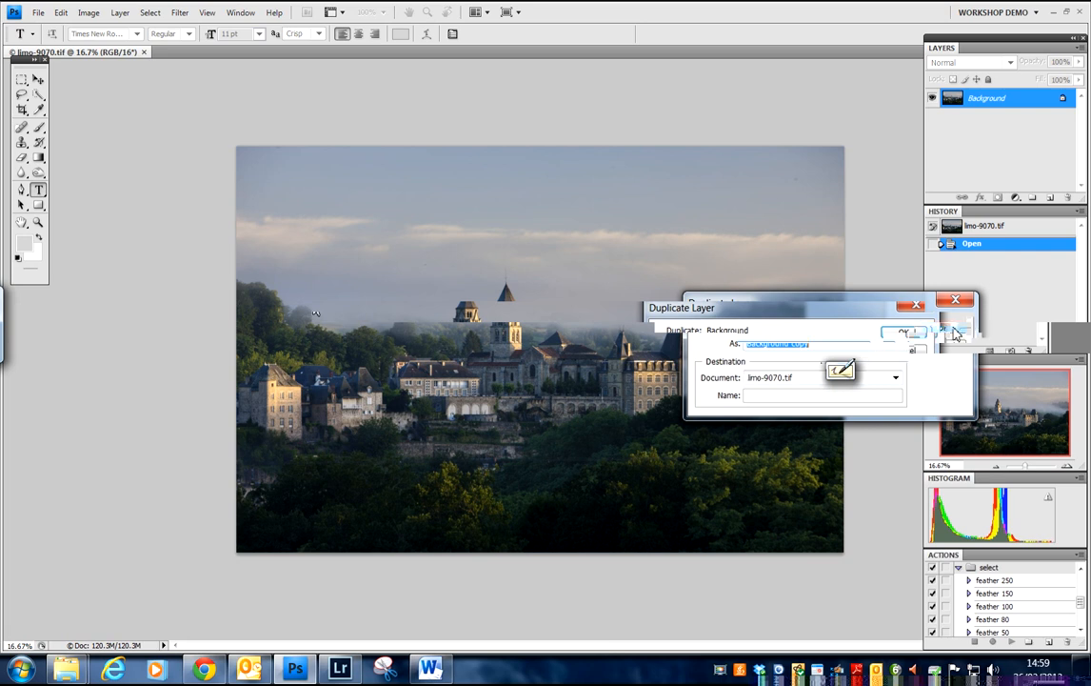
left_click(944, 332)
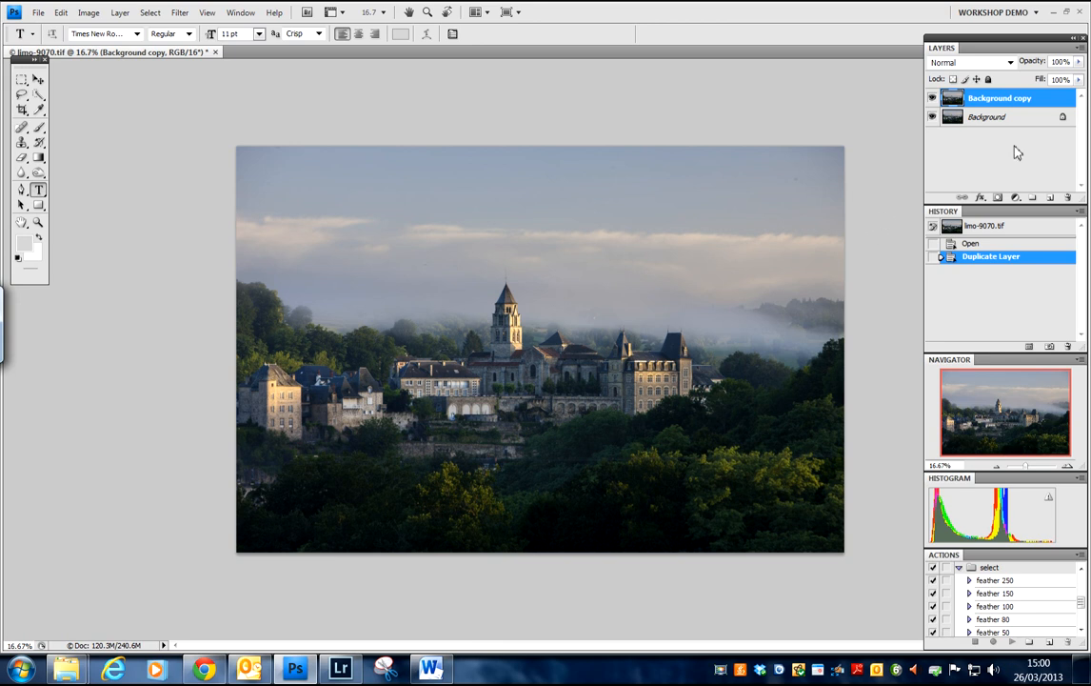
left_click(988, 120)
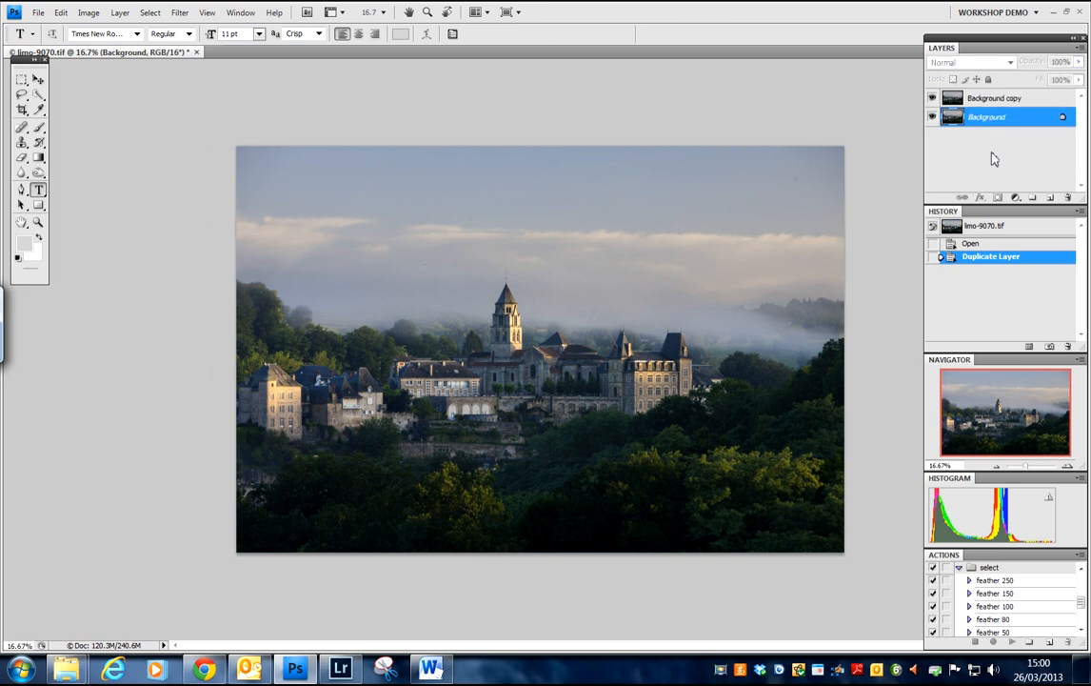
left_click(987, 101)
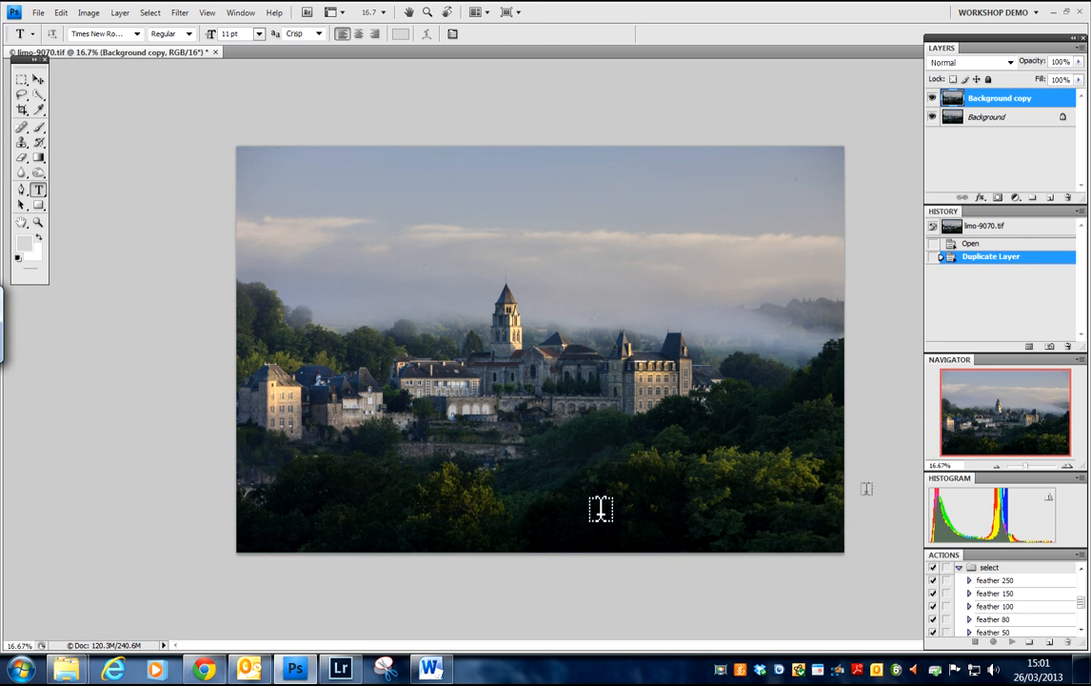
Lasso the whole sky on the Background copy layer, following the tree line and rooftops along its lower edge
left_click(22, 97)
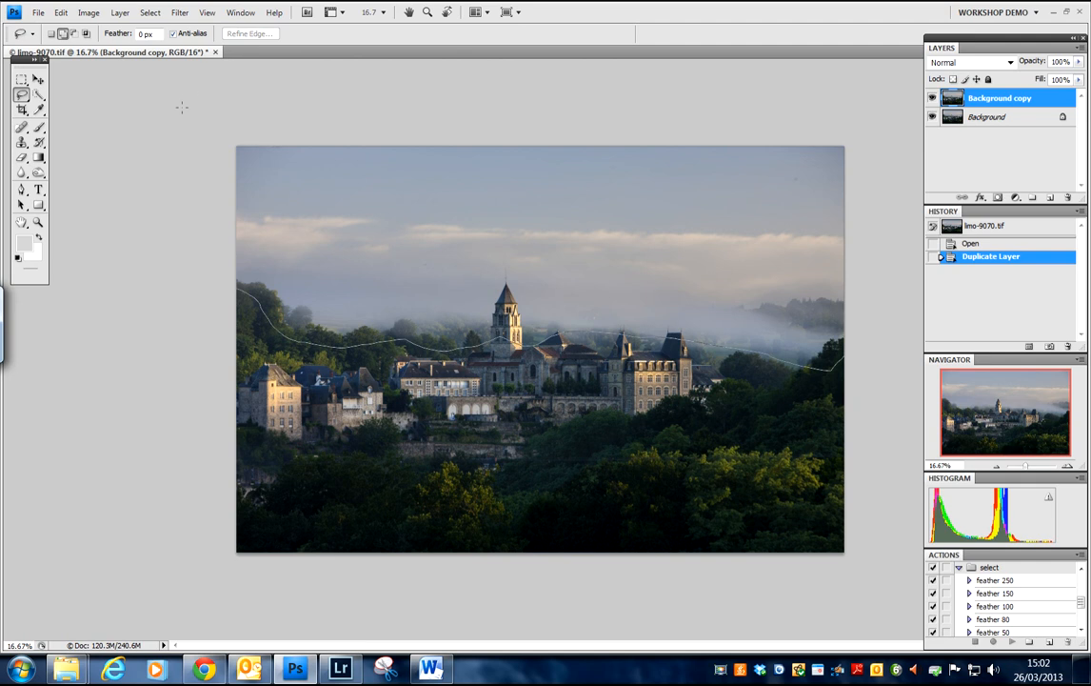
left_click_drag(181, 107, 181, 107)
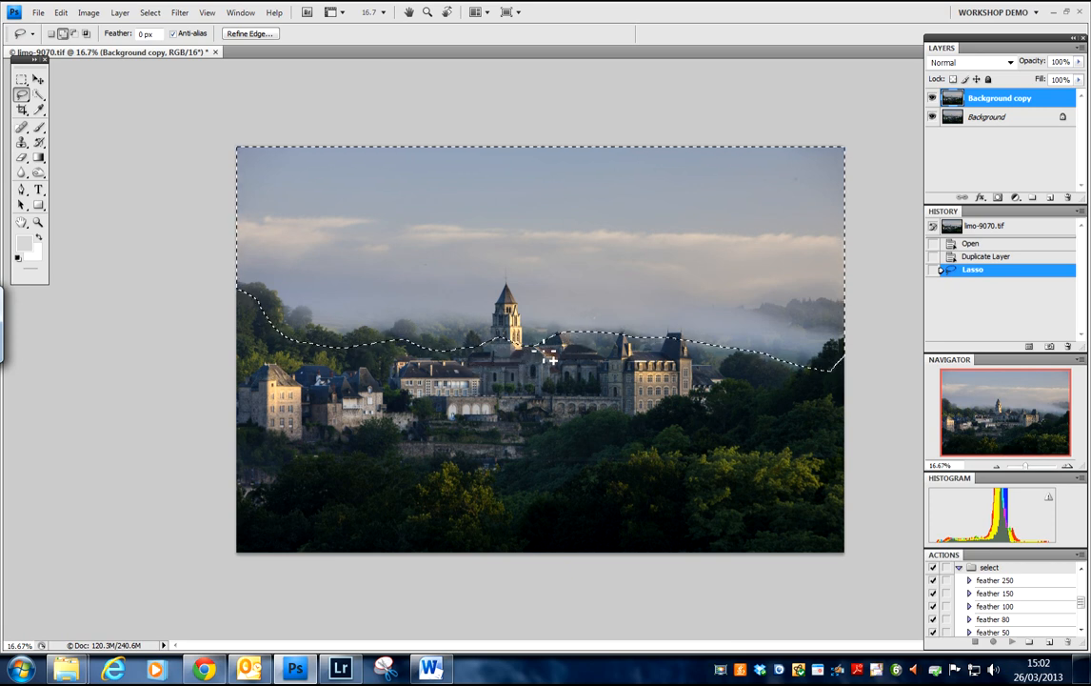
Feather the sky selection with a radius of 250 pixels
left_click(148, 14)
mouse_move(120, 12)
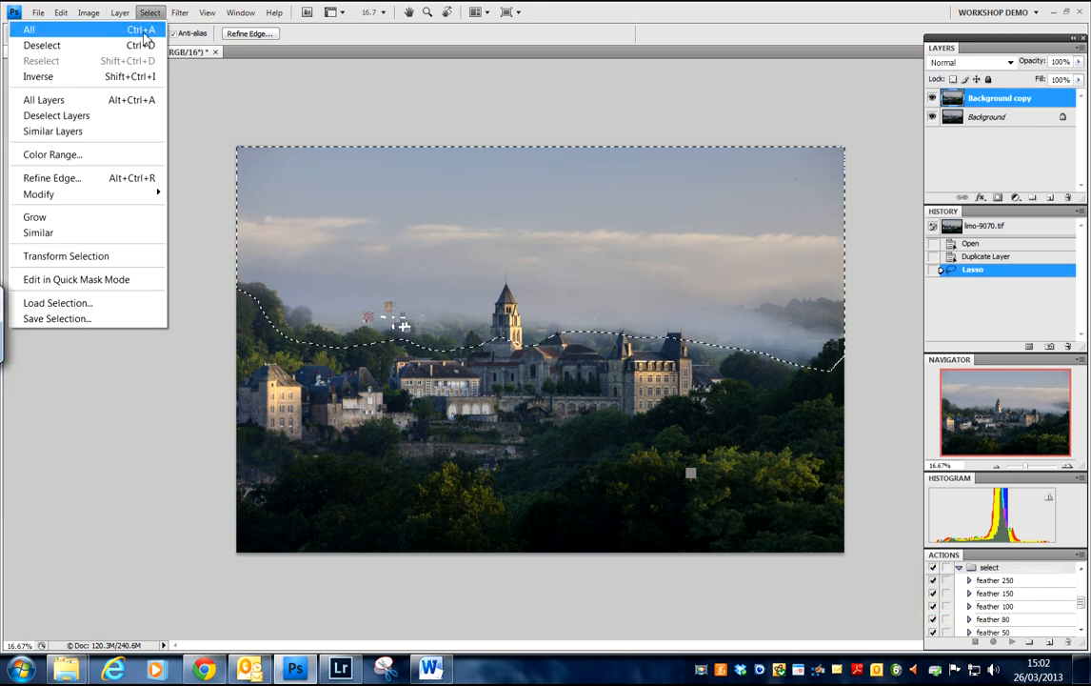
mouse_move(132, 194)
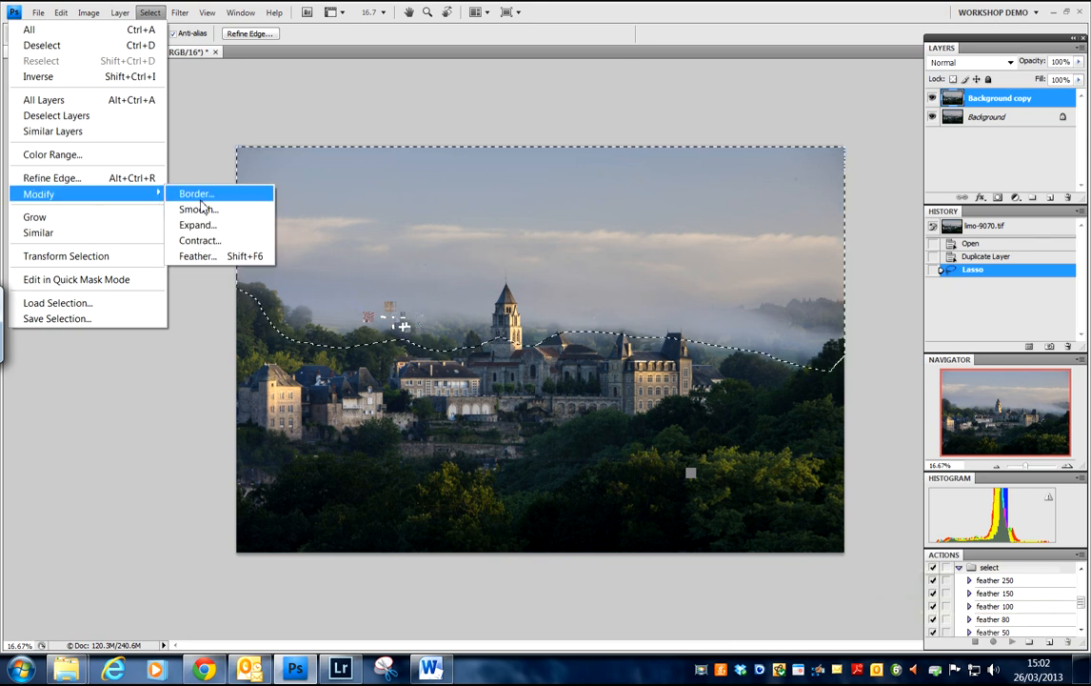
left_click(202, 257)
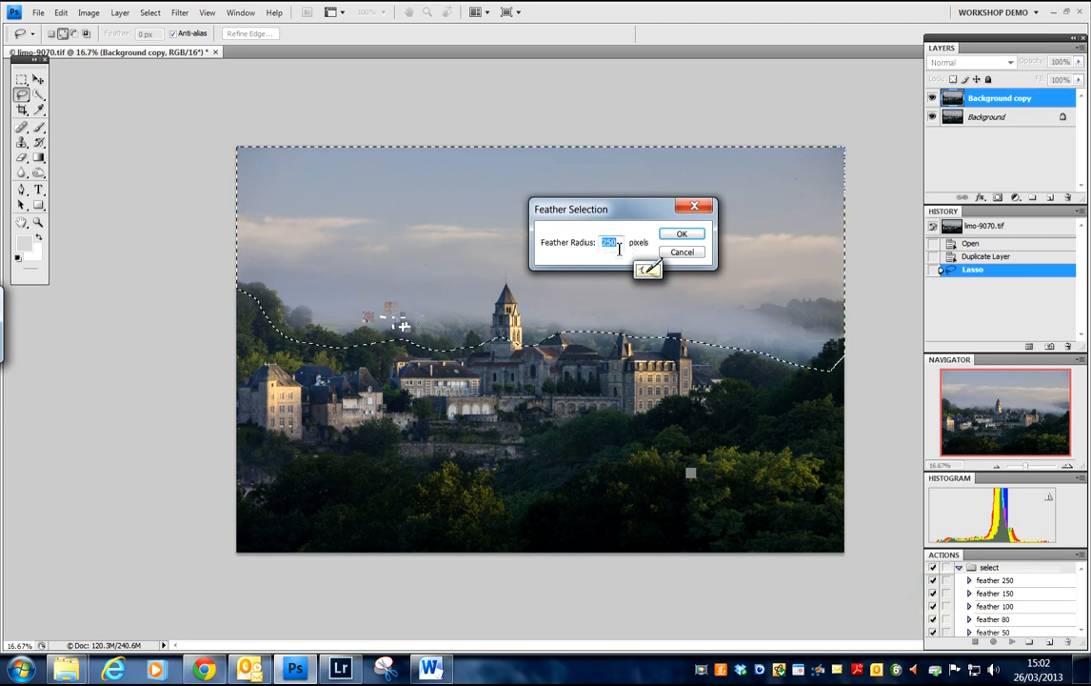
left_click_drag(640, 208, 180, 91)
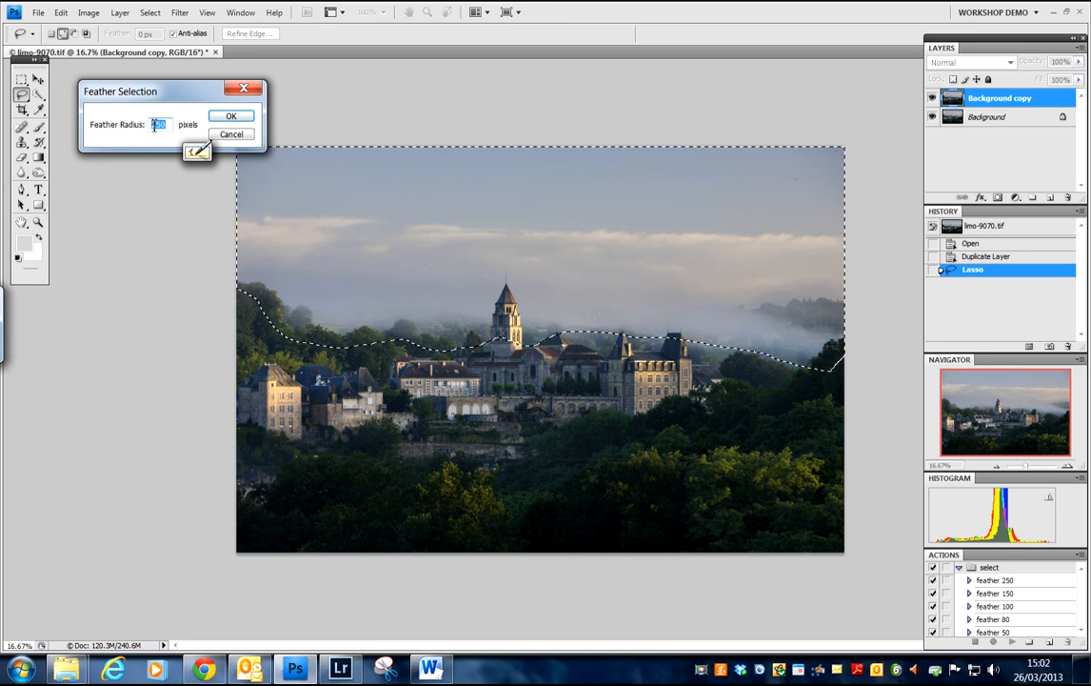
type("250")
type("10")
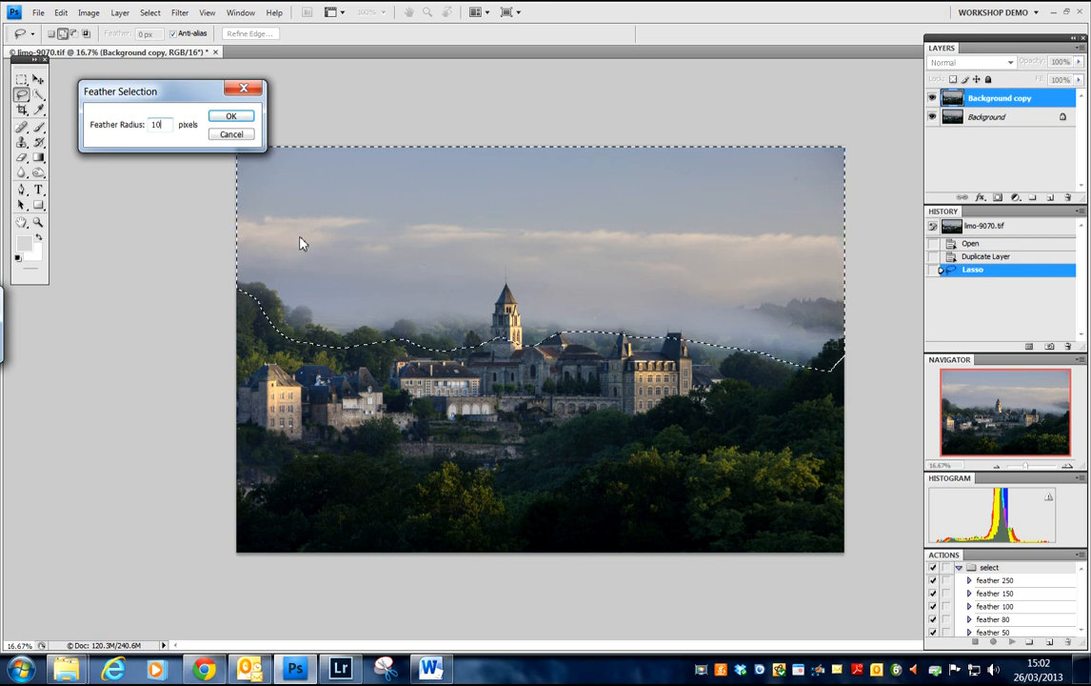
left_click(129, 125)
type("250")
left_click_drag(186, 95, 372, 90)
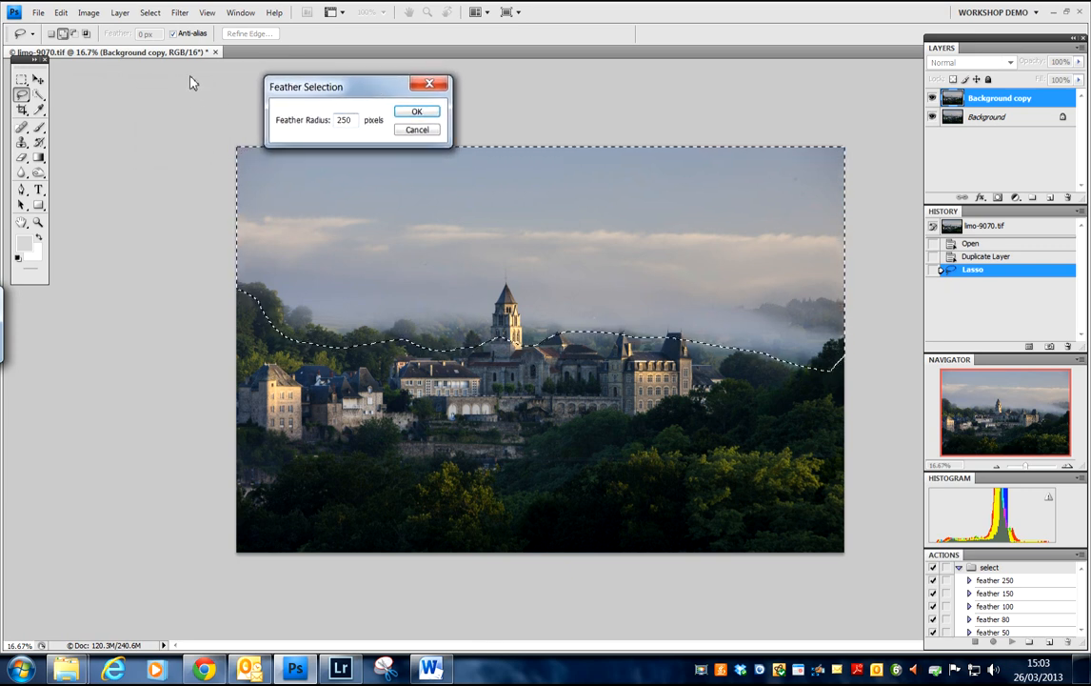
left_click(417, 112)
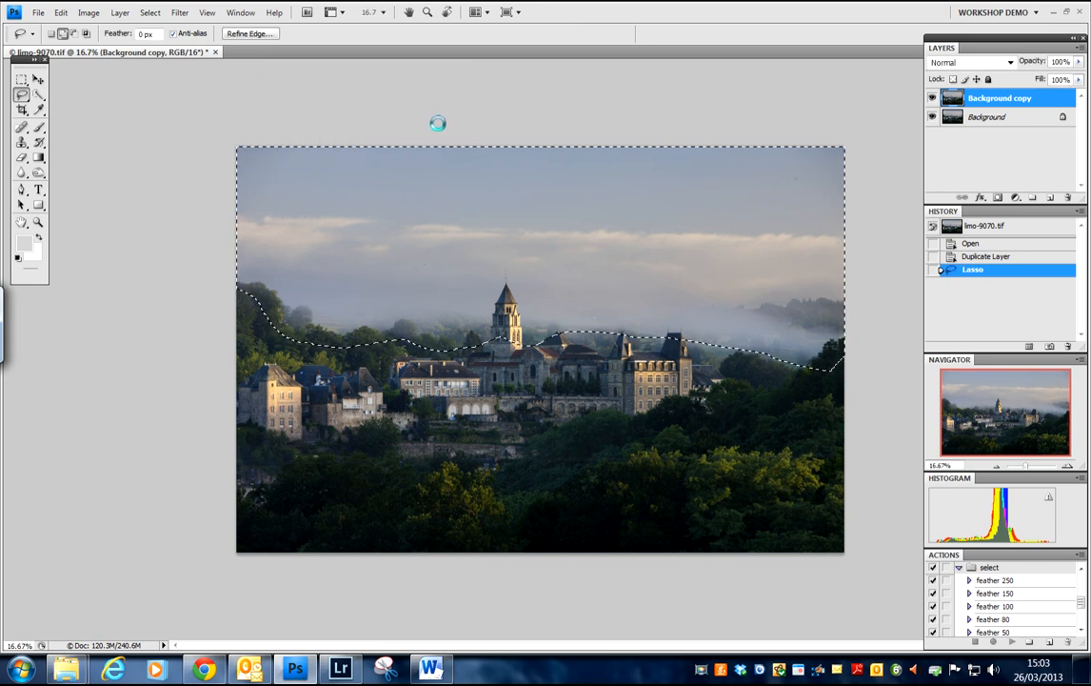
Start a Curves adjustment on the selected sky and anchor the RGB curve's middle at input 125, output 124
left_click(88, 12)
mouse_move(91, 53)
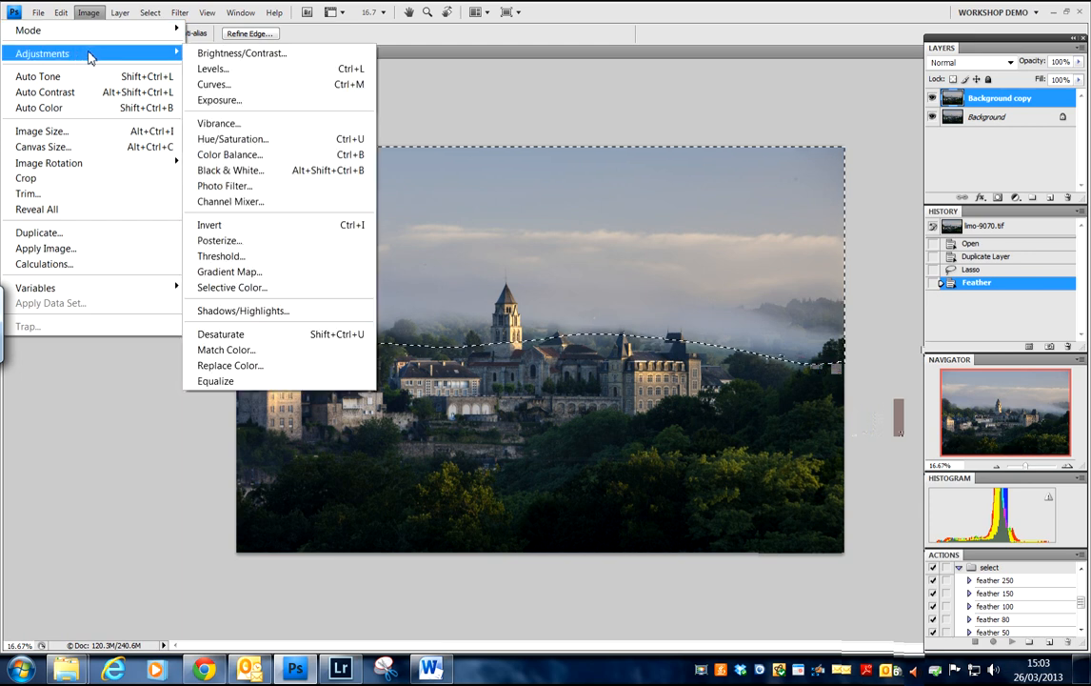
left_click(218, 88)
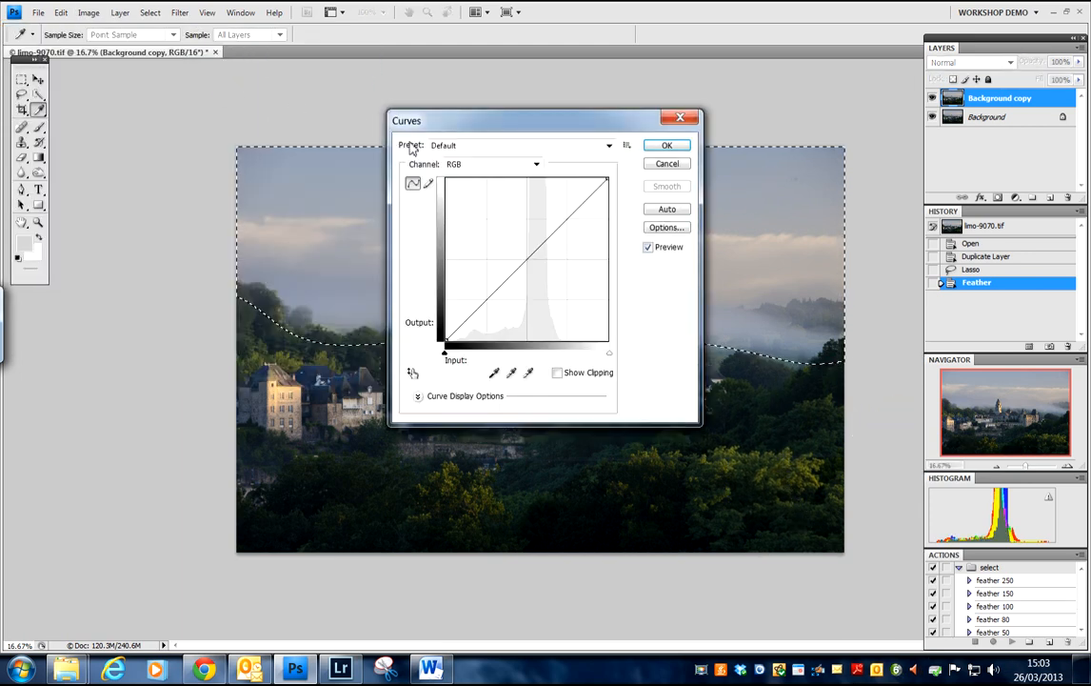
left_click_drag(577, 129, 216, 369)
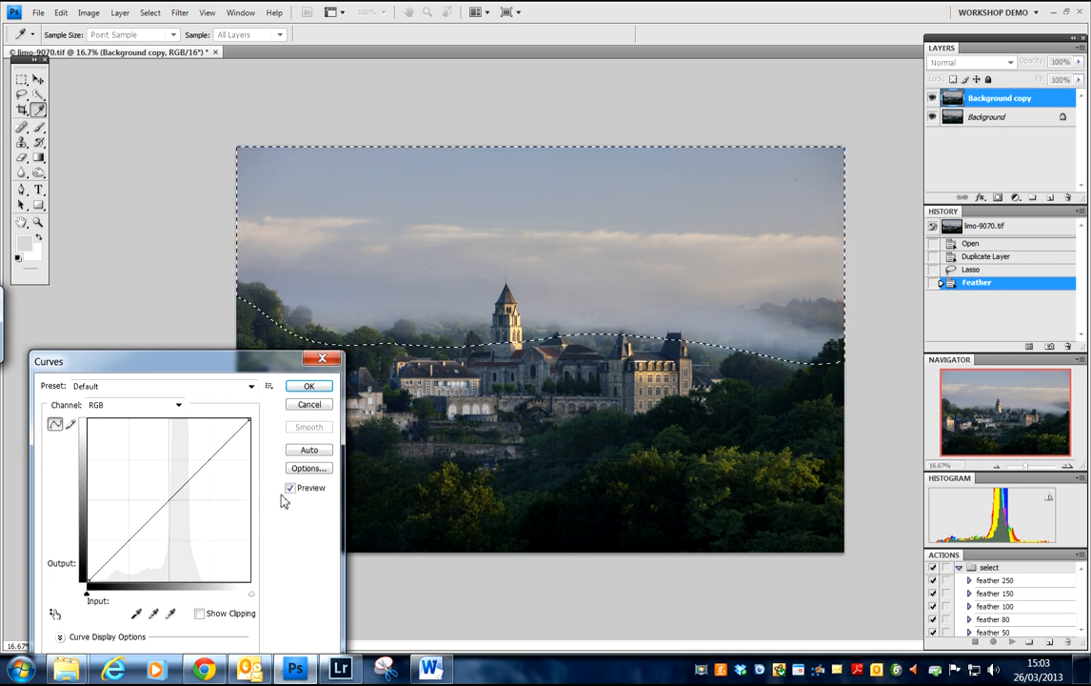
mouse_move(168, 501)
left_mouse_down()
mouse_move(184, 511)
mouse_move(160, 495)
mouse_move(167, 502)
left_mouse_up()
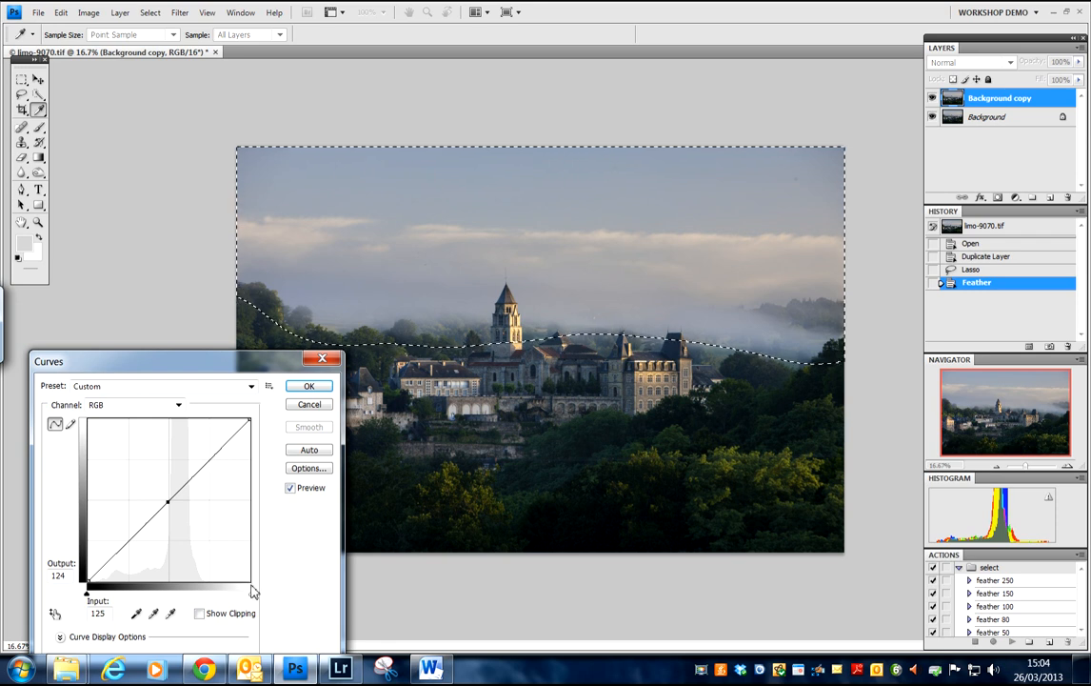
Move the curve's white point to input 247 while checking the highlights with the clipping display
left_click(200, 614)
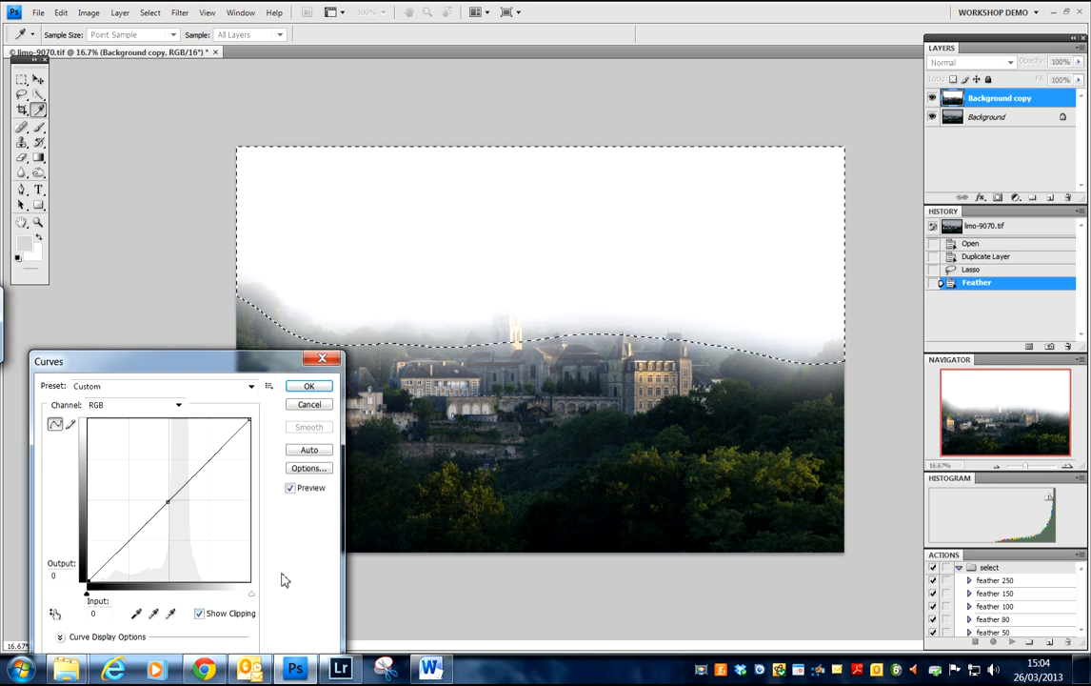
left_click_drag(252, 596, 240, 597)
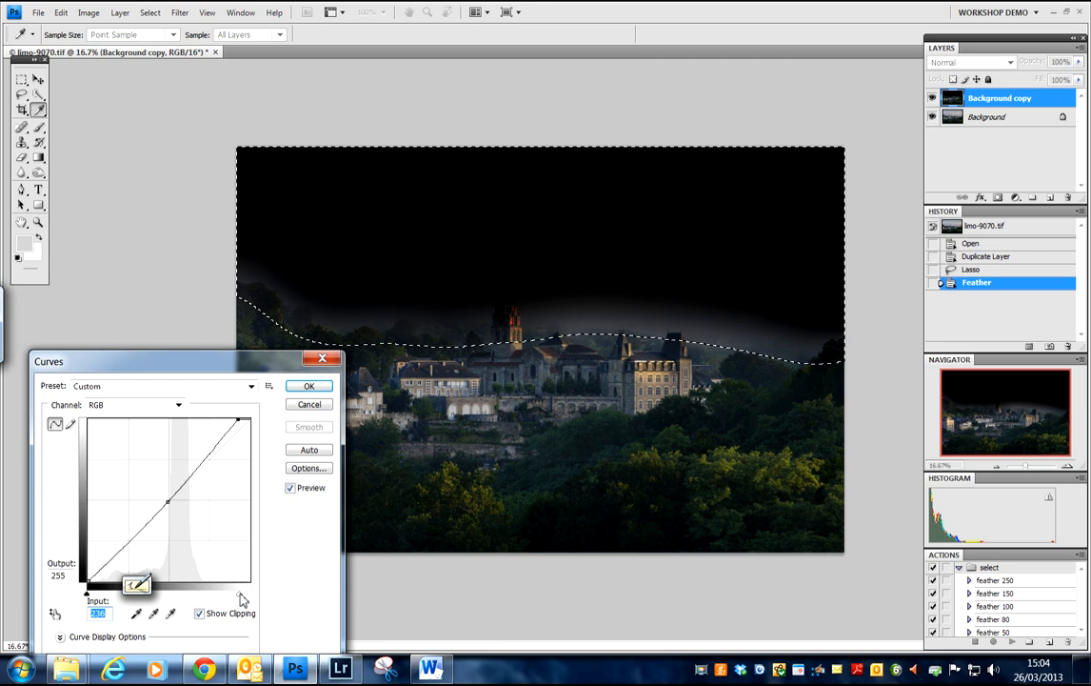
left_click_drag(242, 598, 248, 594)
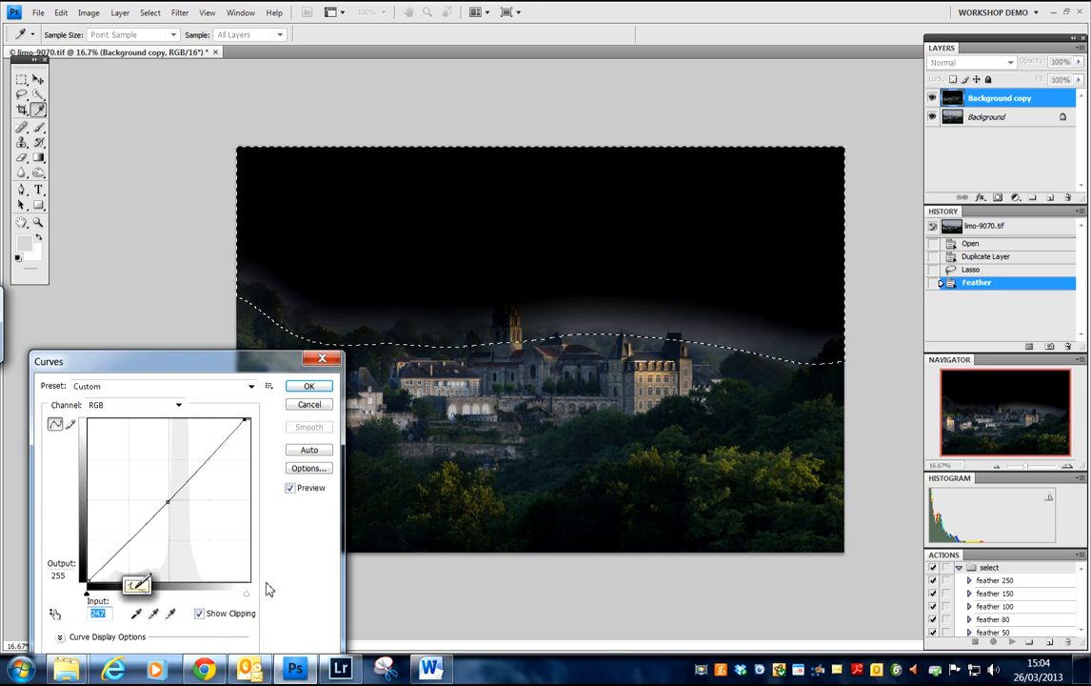
left_click(199, 612)
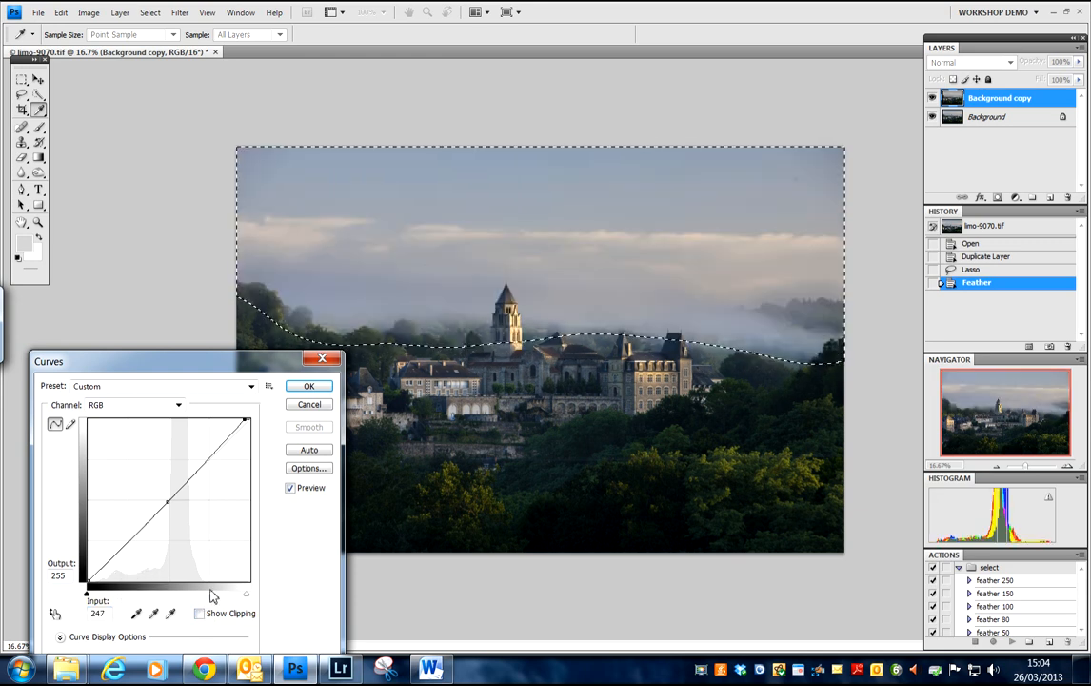
Move the curve's black point to input 3 and preview the adjustment with the clipping display on
left_click(290, 489)
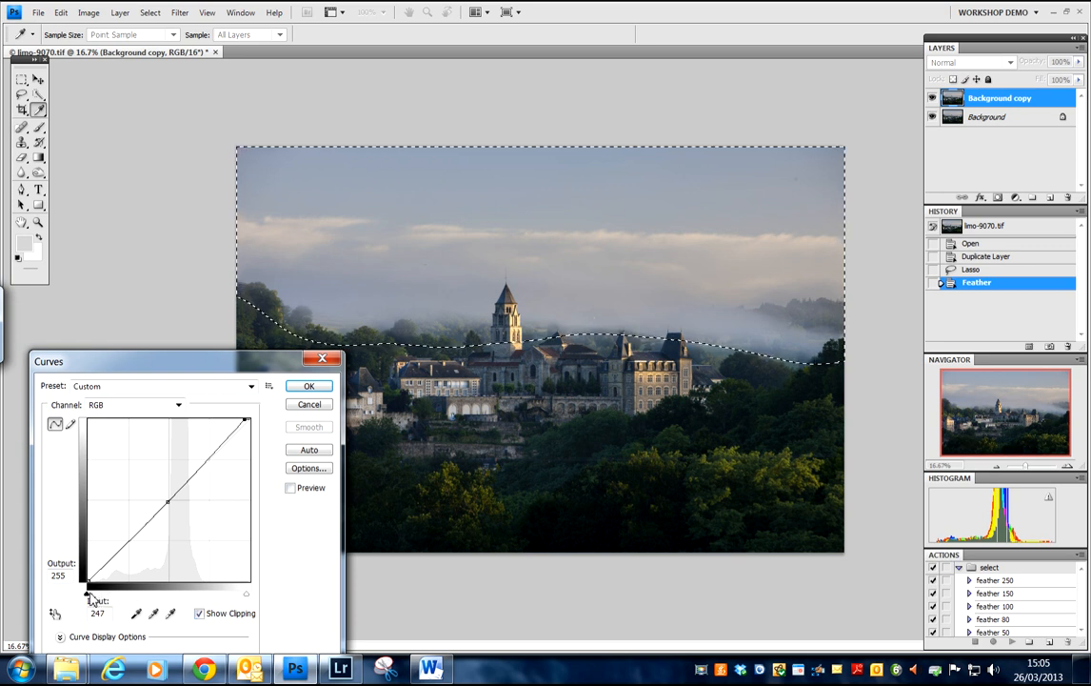
left_click_drag(86, 596, 89, 598)
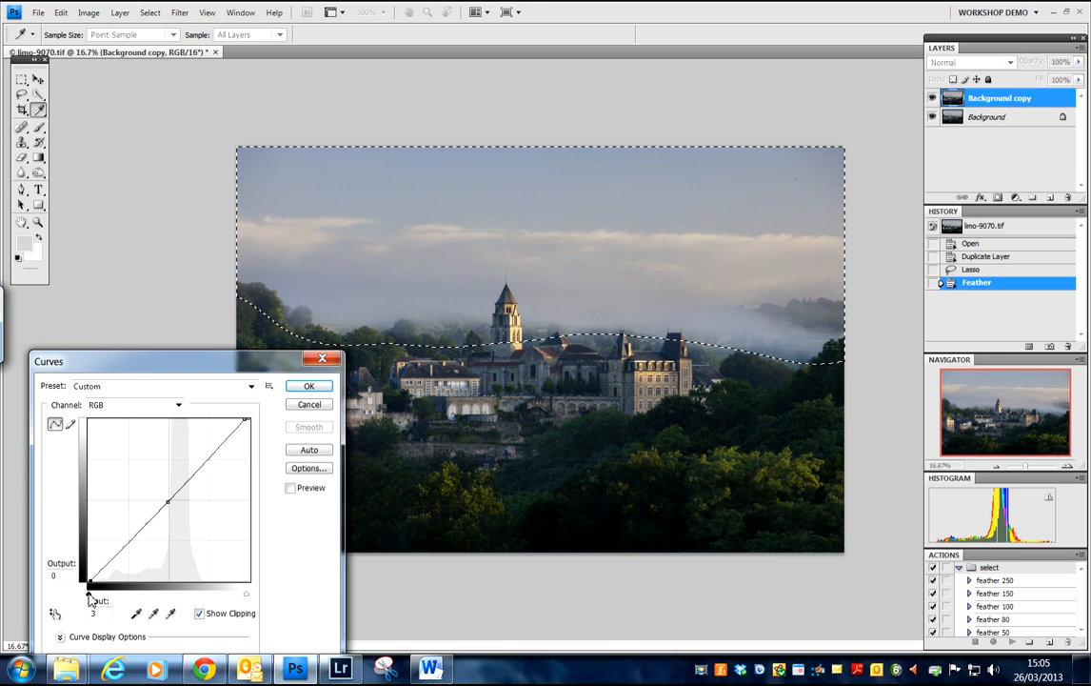
left_click(290, 487)
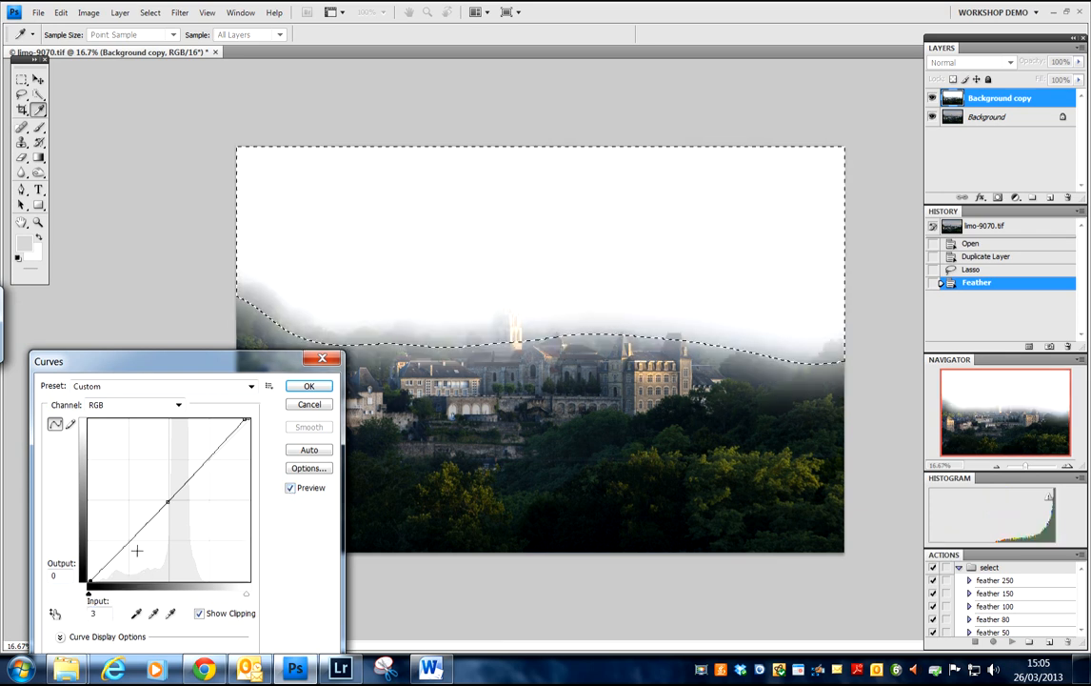
Set the curve's black point to input 10 and compare the sky with and without the adjustment, with the clipping display off
left_click_drag(89, 597, 99, 597)
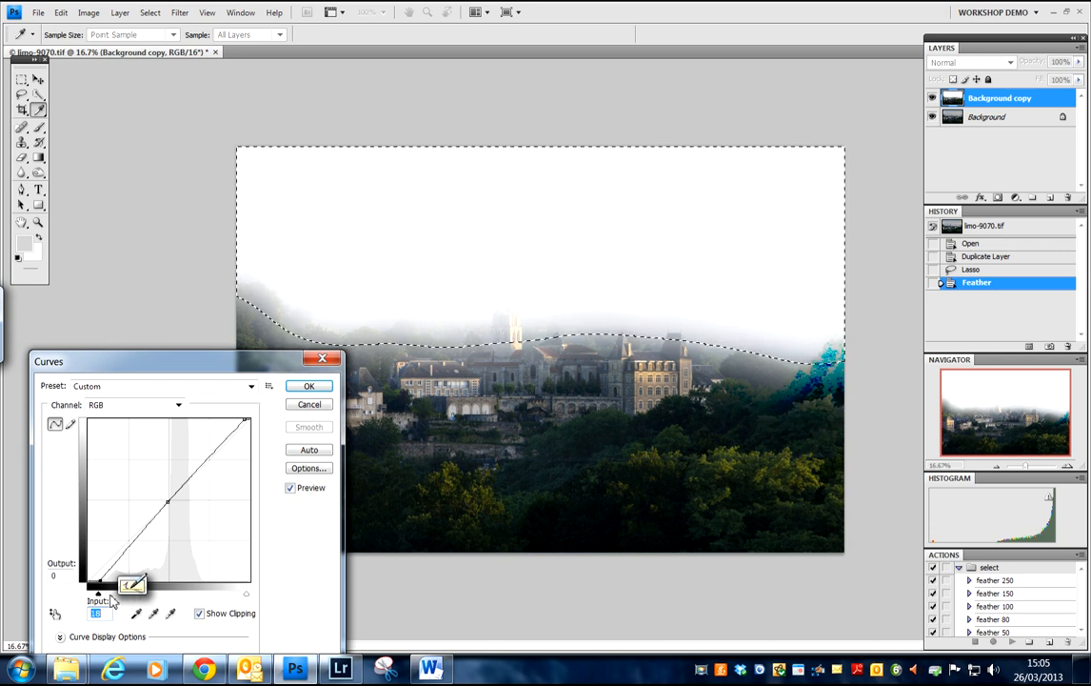
left_click_drag(99, 594, 93, 594)
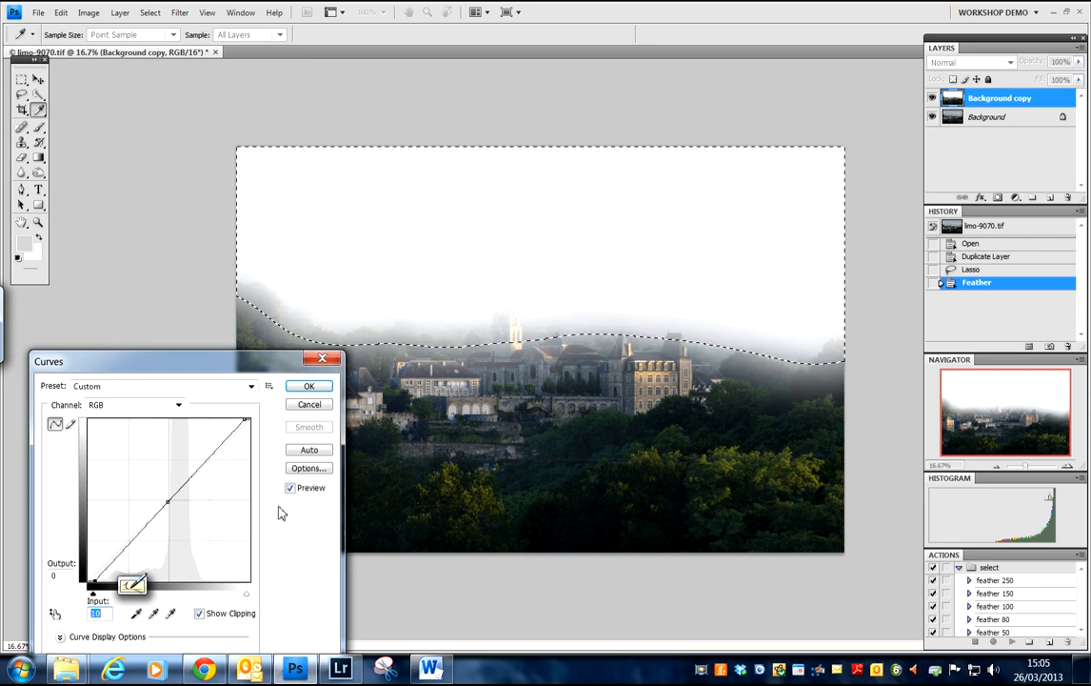
left_click(199, 613)
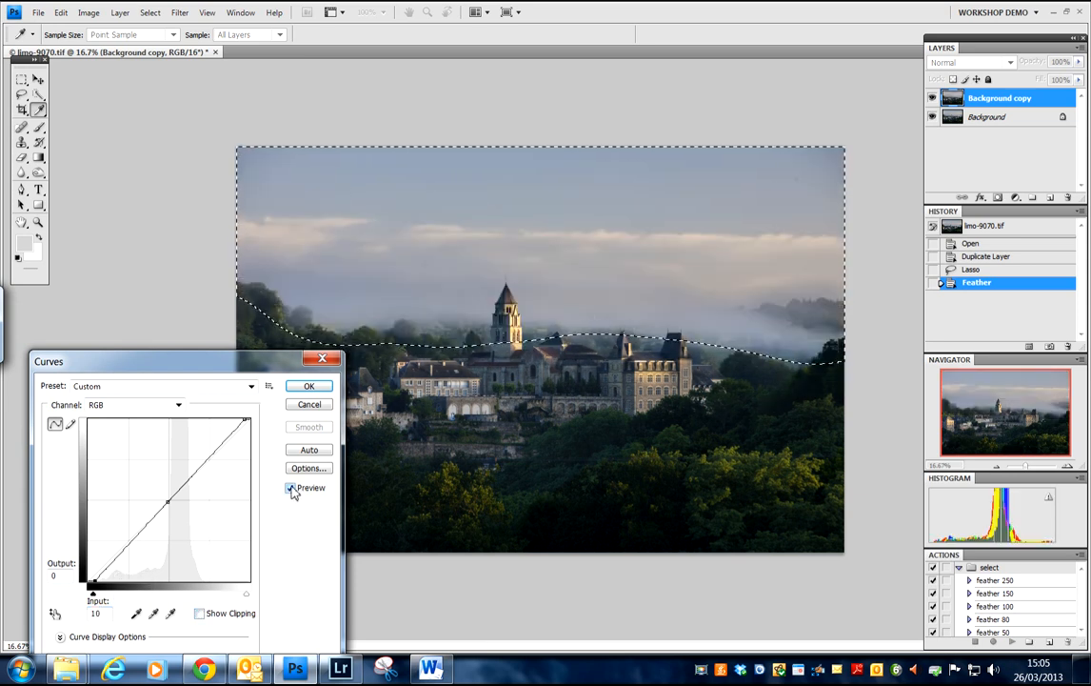
left_click(293, 490)
left_click(294, 491)
left_click(291, 488)
left_click(292, 490)
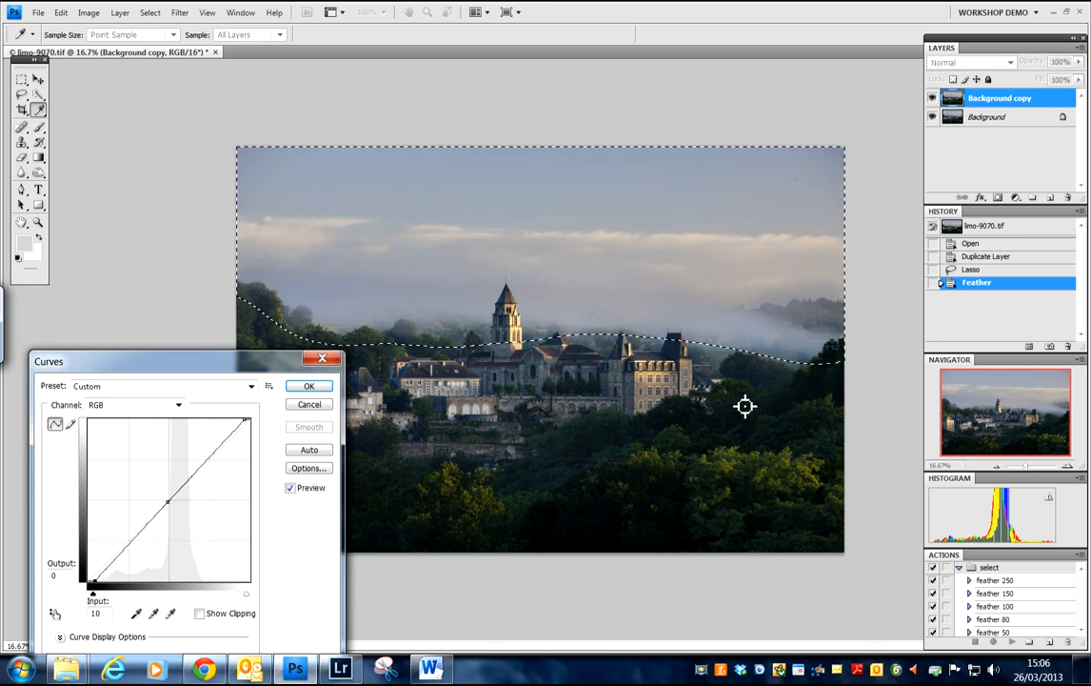
left_click(291, 488)
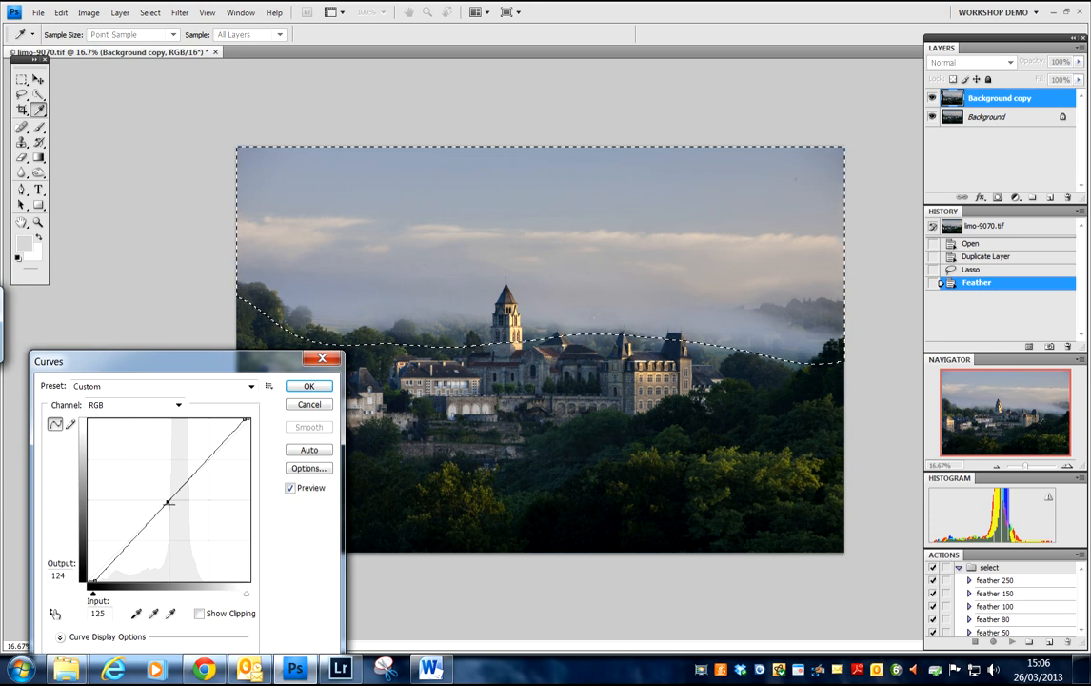
Try darkening the sky's midtones by moving the curve's middle point to input 131, output 121, and compare the result with the original
left_click_drag(170, 505, 170, 505)
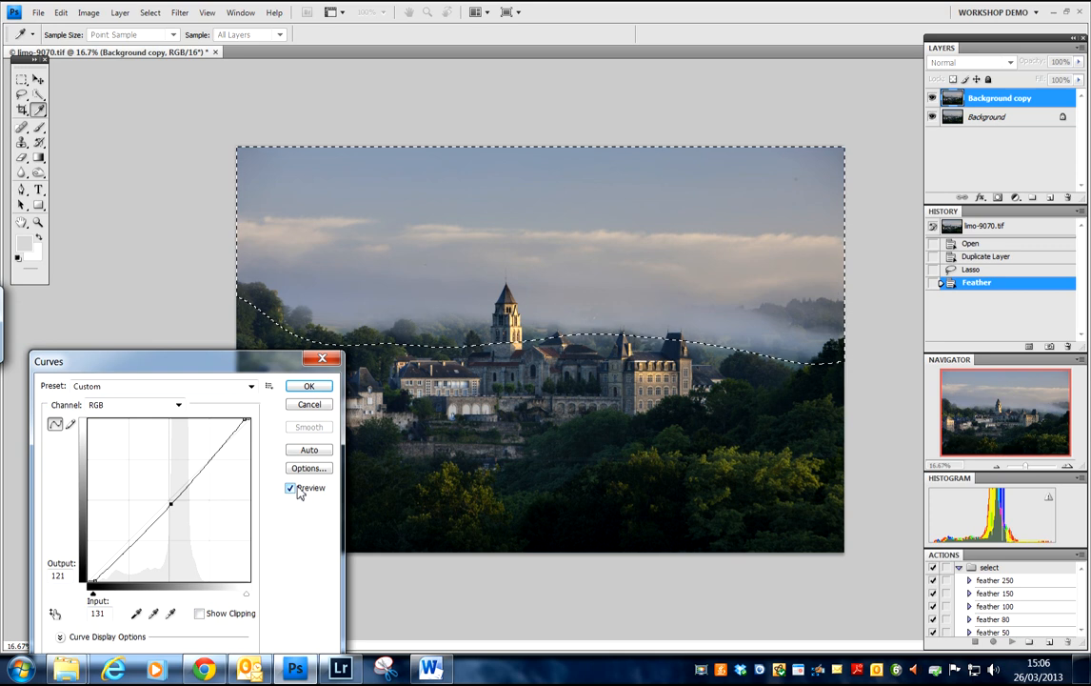
left_click(298, 490)
left_click(299, 491)
left_click(301, 491)
left_click(291, 488)
left_click(297, 490)
left_click(295, 489)
Move the curve's middle point to input 126, output 126, and apply the Curves adjustment to the sky
left_click_drag(175, 504, 168, 499)
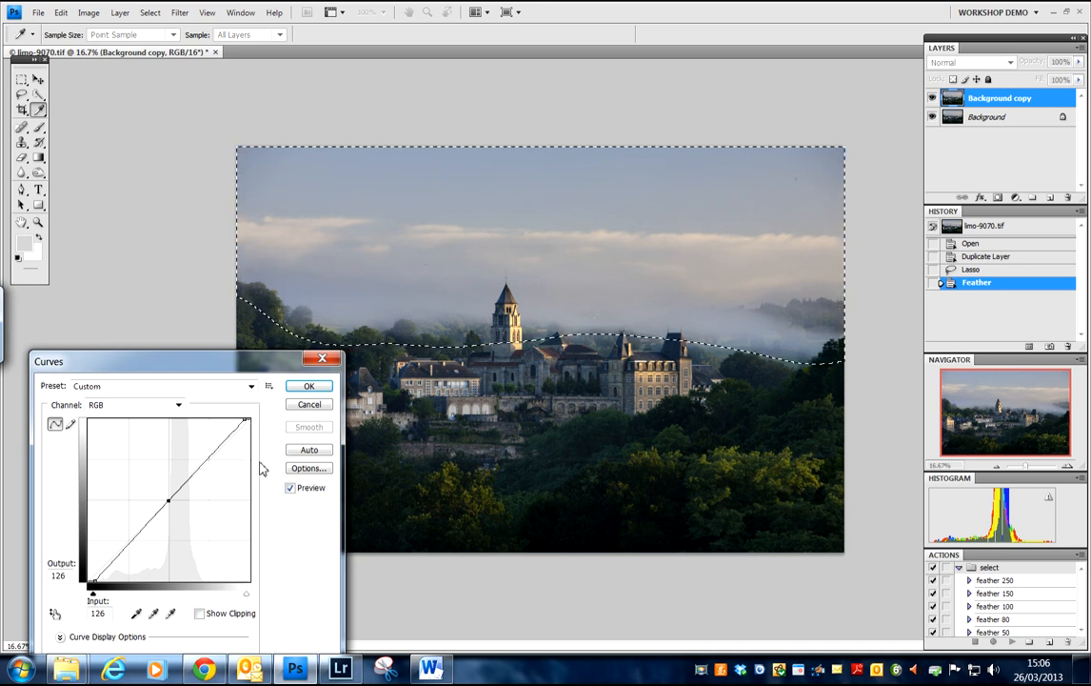
left_click(312, 387)
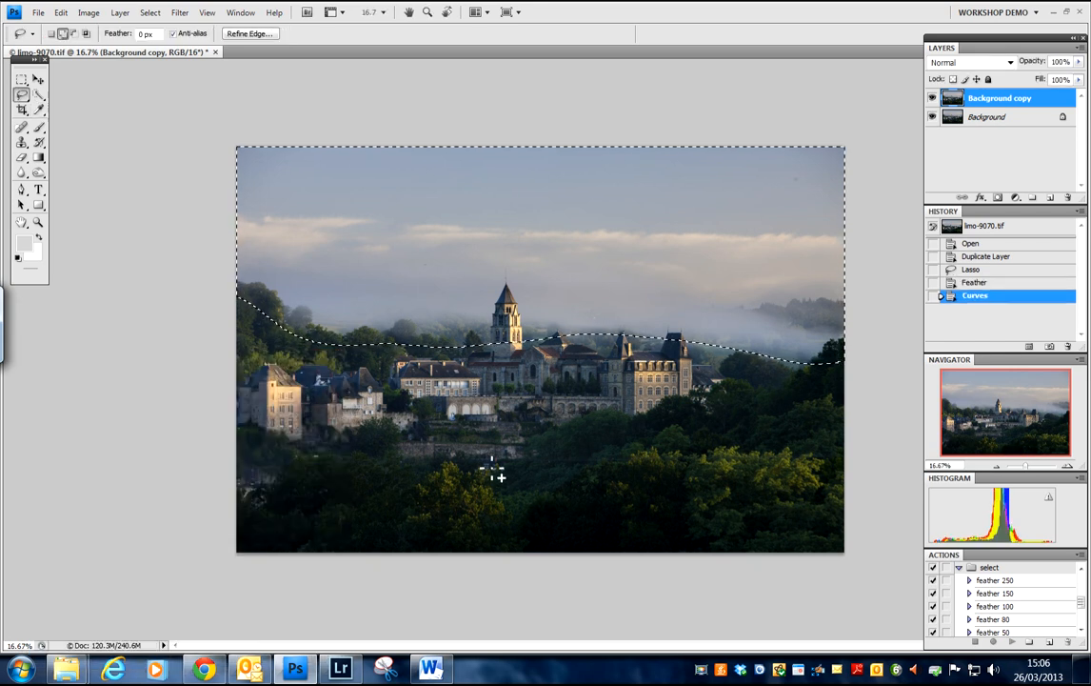
Clear the sky selection and lasso only the upper sky, down to the bright cloud band
left_click(150, 12)
left_click(69, 45)
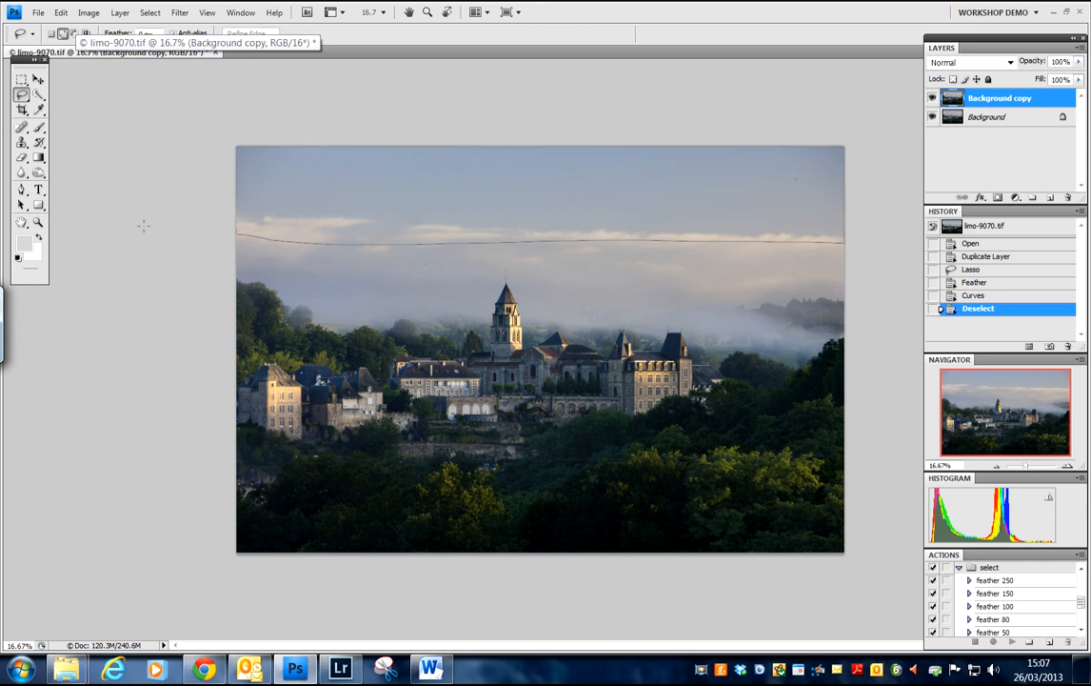
left_click_drag(139, 231, 153, 205)
Feather the upper sky selection with a radius of 250 pixels
left_click(151, 12)
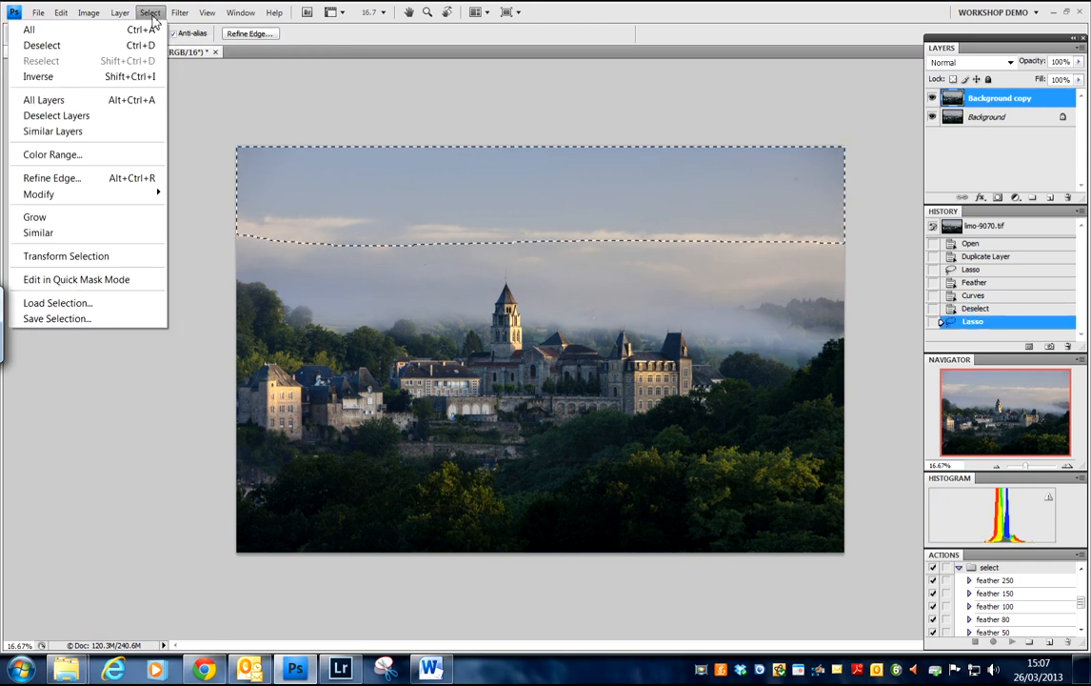
mouse_move(90, 195)
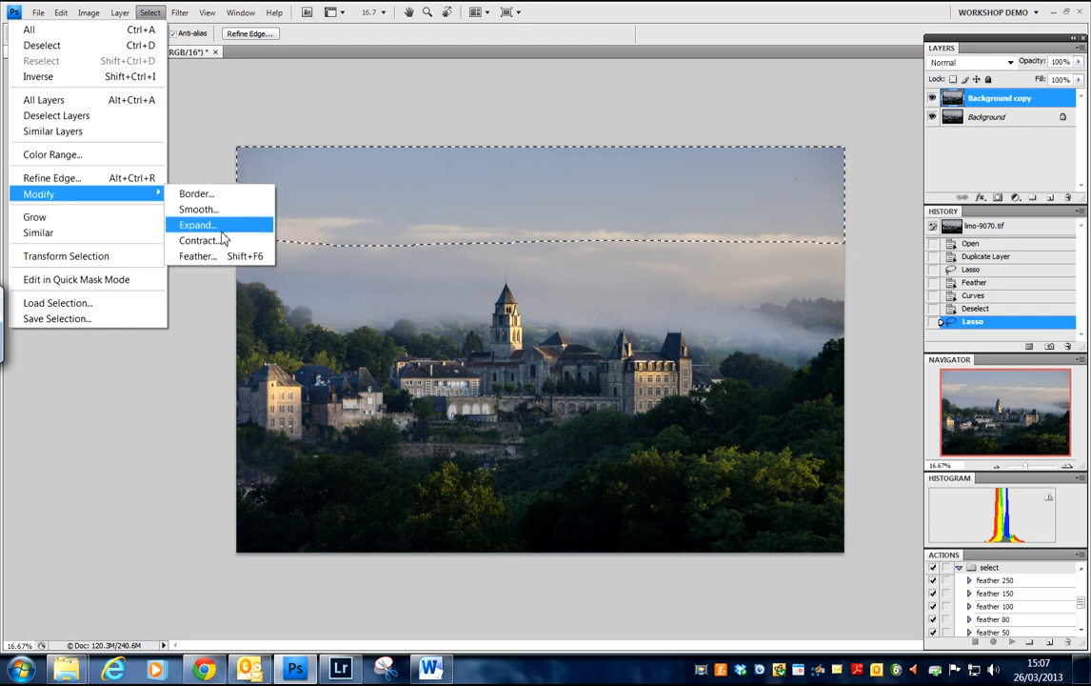
left_click(201, 258)
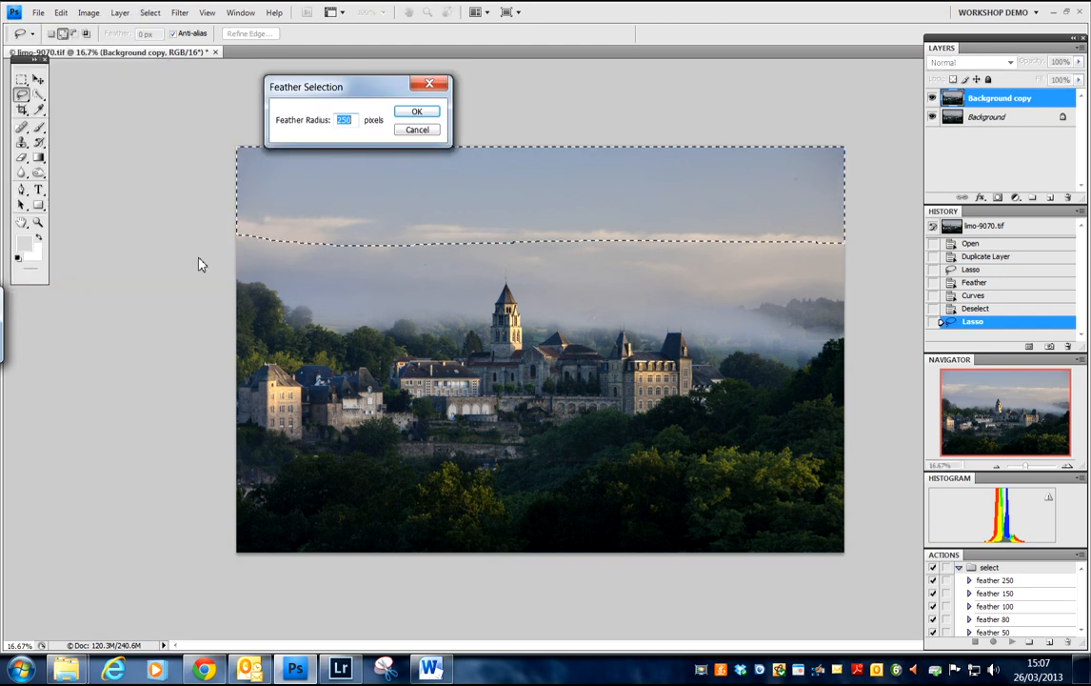
left_click(420, 114)
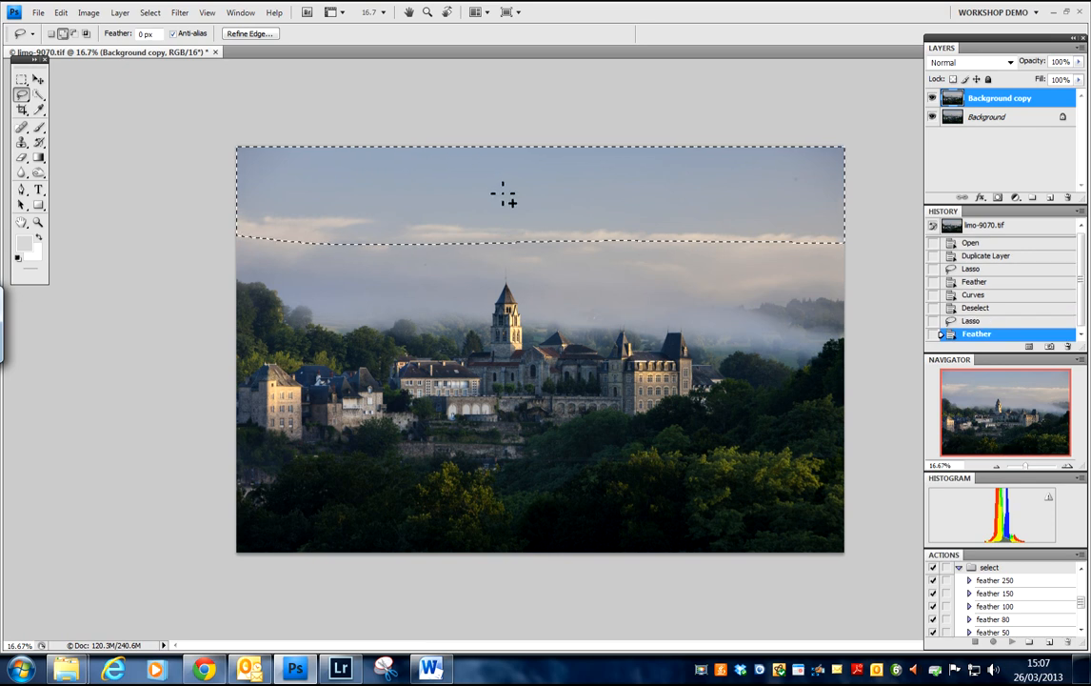
Start a Curves adjustment on the upper sky and anchor the RGB curve's middle at input 128, output 126
left_click(88, 12)
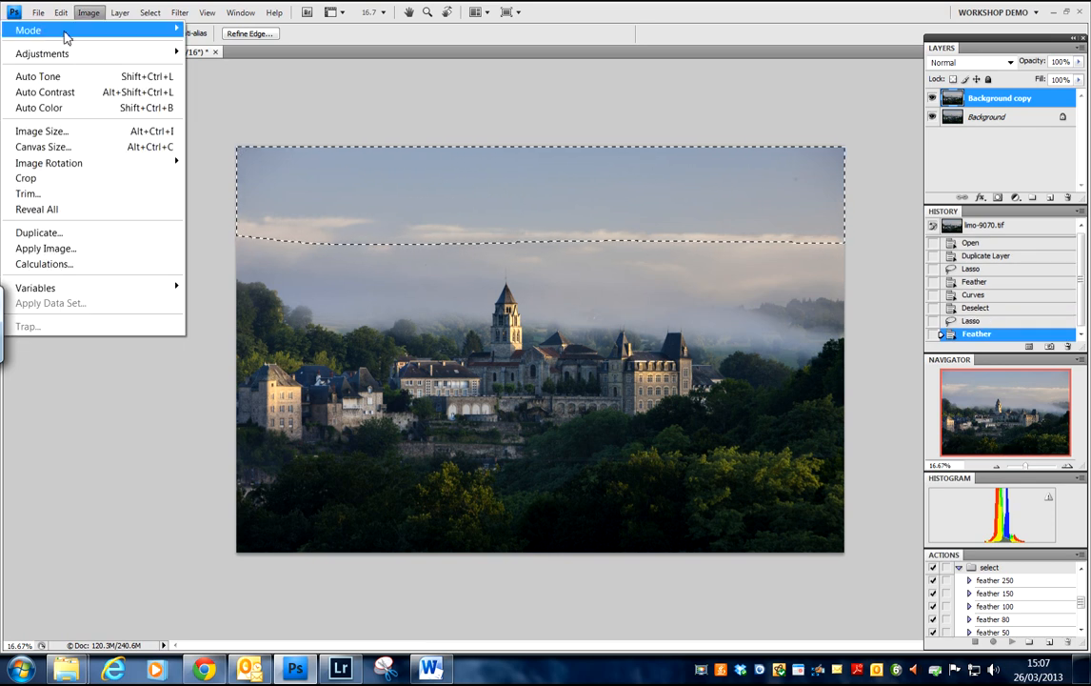
mouse_move(95, 55)
left_click(216, 84)
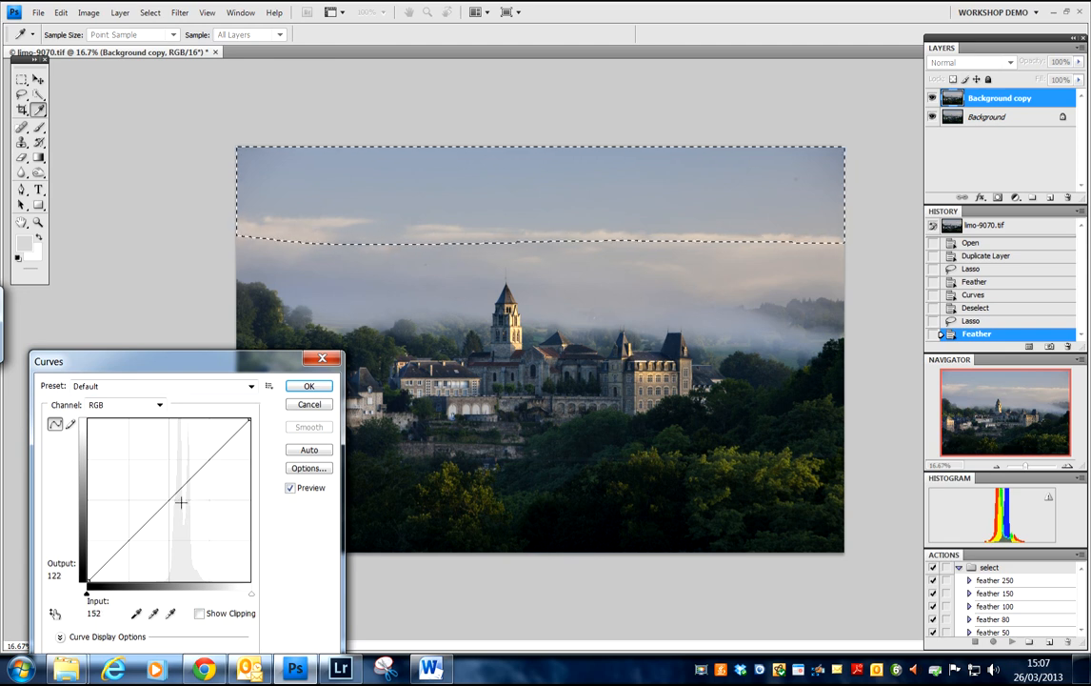
left_click_drag(171, 501, 169, 503)
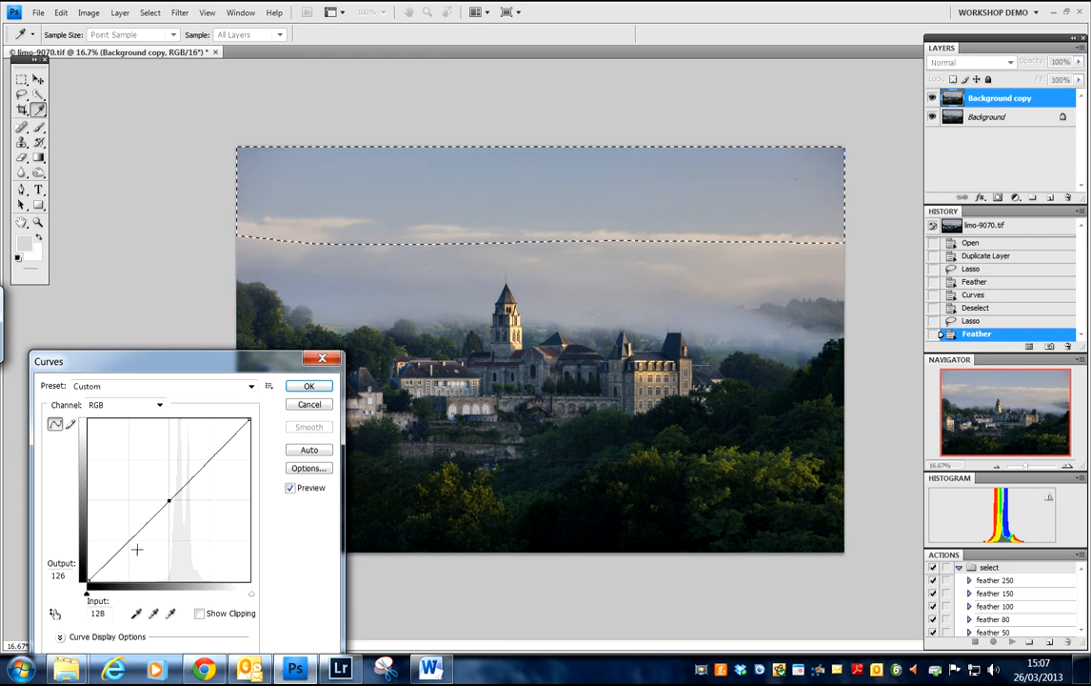
Darken the upper sky by moving the curve's middle point to input 150, output 121, and the black point to input 18
left_click_drag(88, 593, 133, 596)
left_click_drag(169, 501, 186, 508)
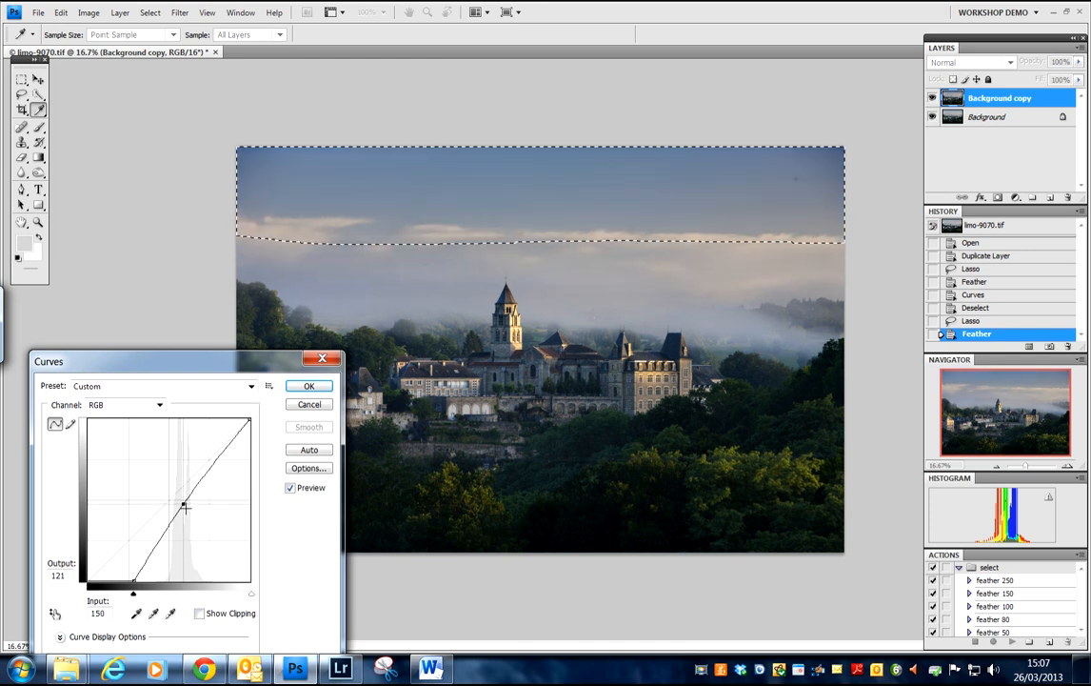
left_click_drag(134, 591, 98, 592)
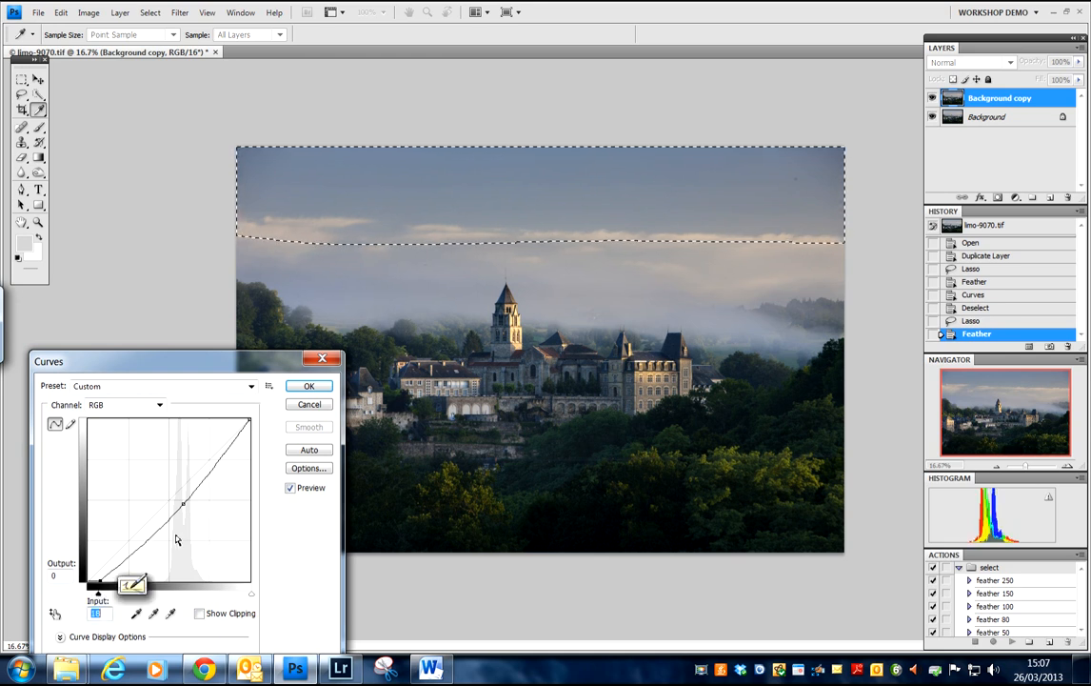
left_click(185, 506)
Set the curve's white point to input 233 and compare the upper sky with and without the adjustment
left_click_drag(252, 595, 239, 594)
left_click(291, 488)
left_click(292, 488)
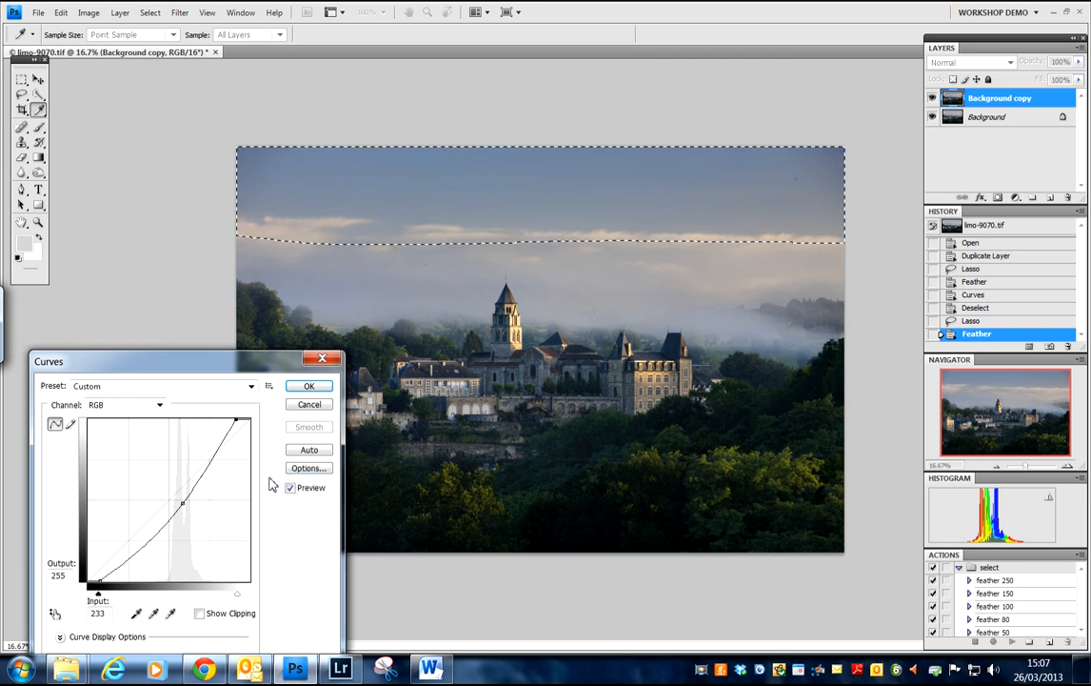
left_click(292, 489)
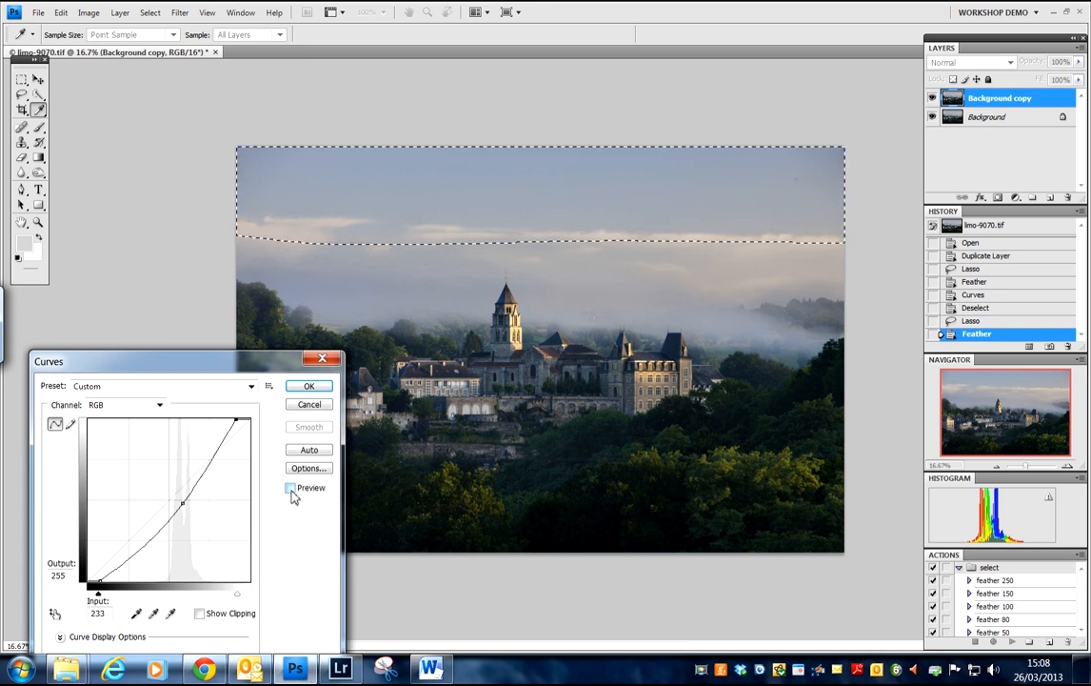
left_click(290, 488)
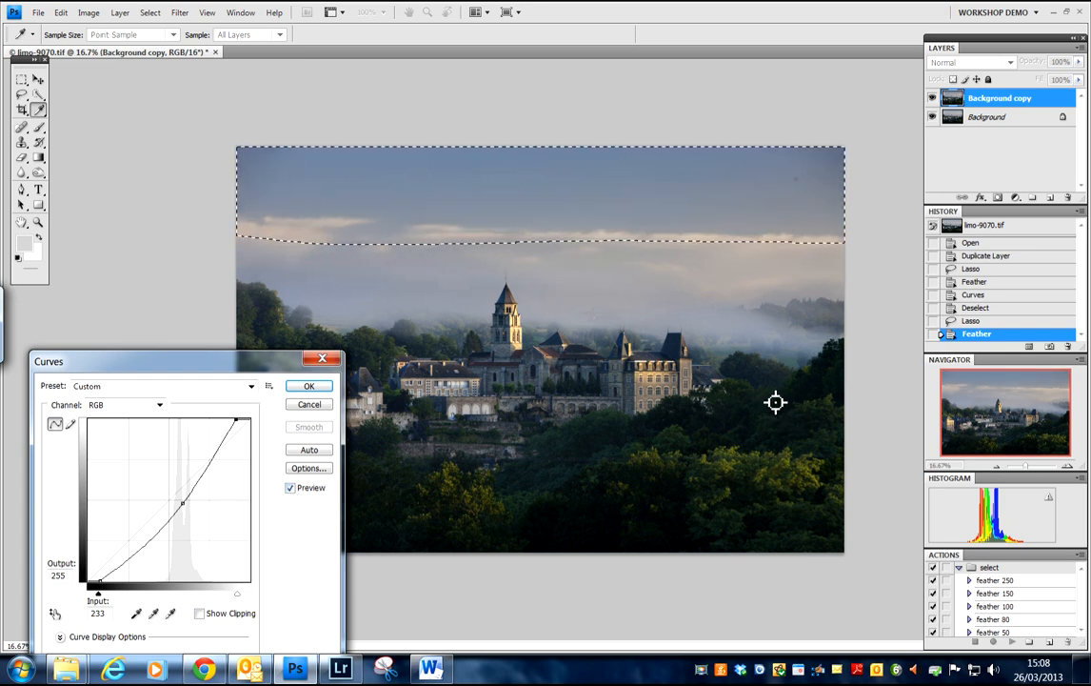
Move the curve's middle point to input 143, output 123, compare before and after, and apply the adjustment to the upper sky
left_click(181, 508)
left_click_drag(181, 506, 179, 506)
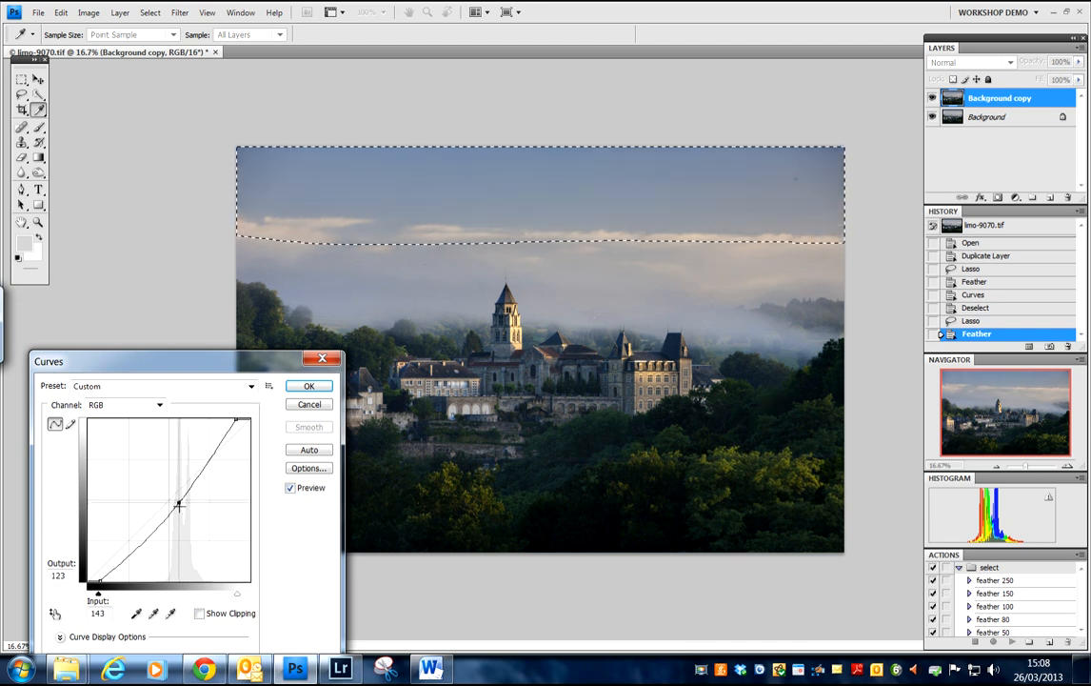
left_click(292, 488)
left_click(292, 488)
left_click(291, 489)
left_click(292, 488)
left_click(291, 488)
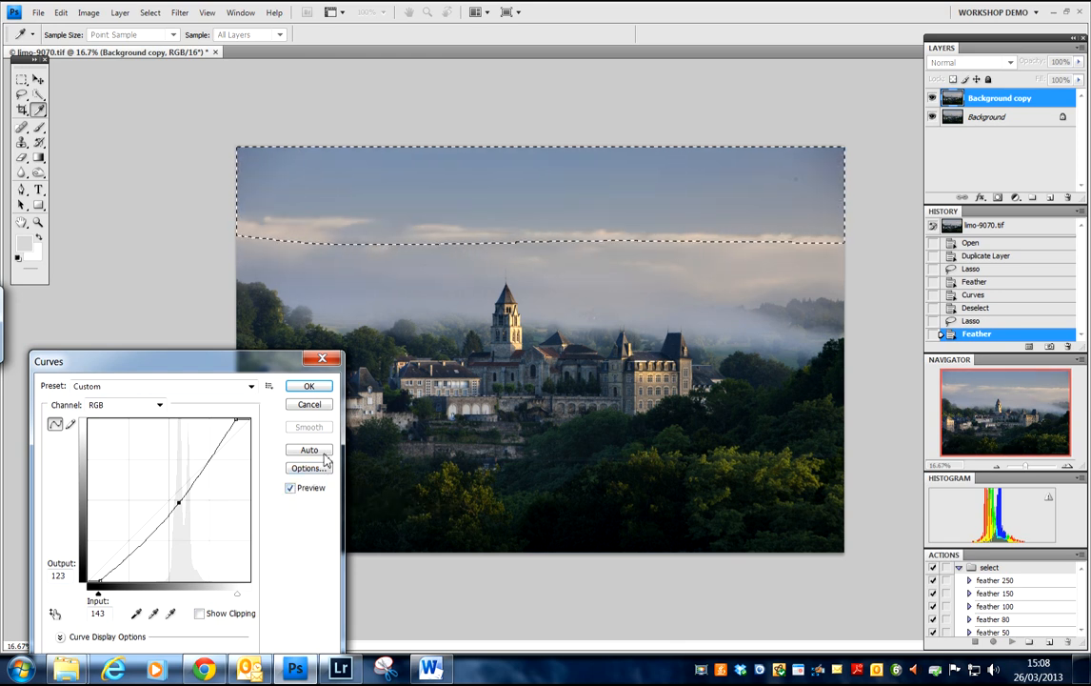
left_click(308, 386)
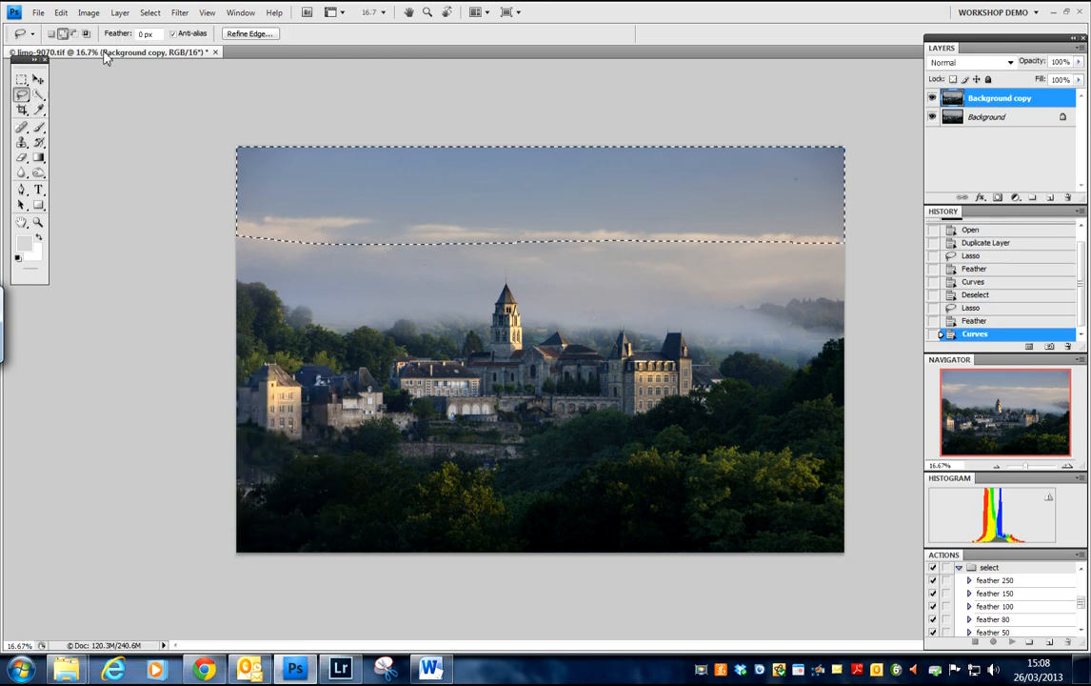
Clear the upper sky selection and lasso the dark wooded foreground below the buildings and along the hillside
left_click(150, 12)
left_click(69, 45)
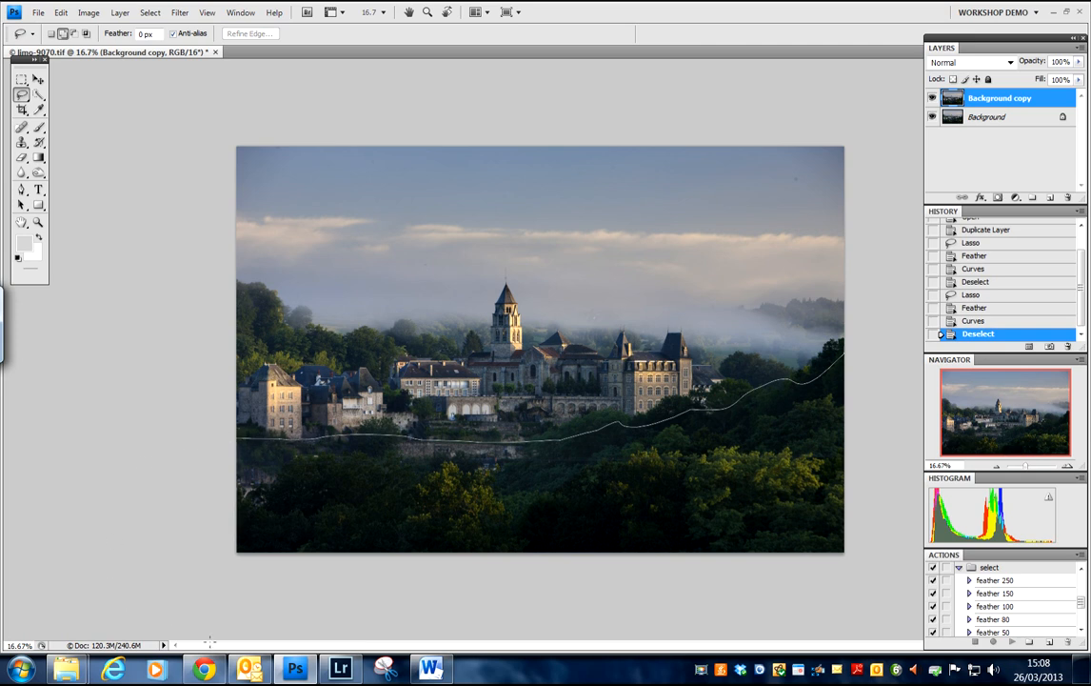
left_click_drag(880, 457, 917, 377)
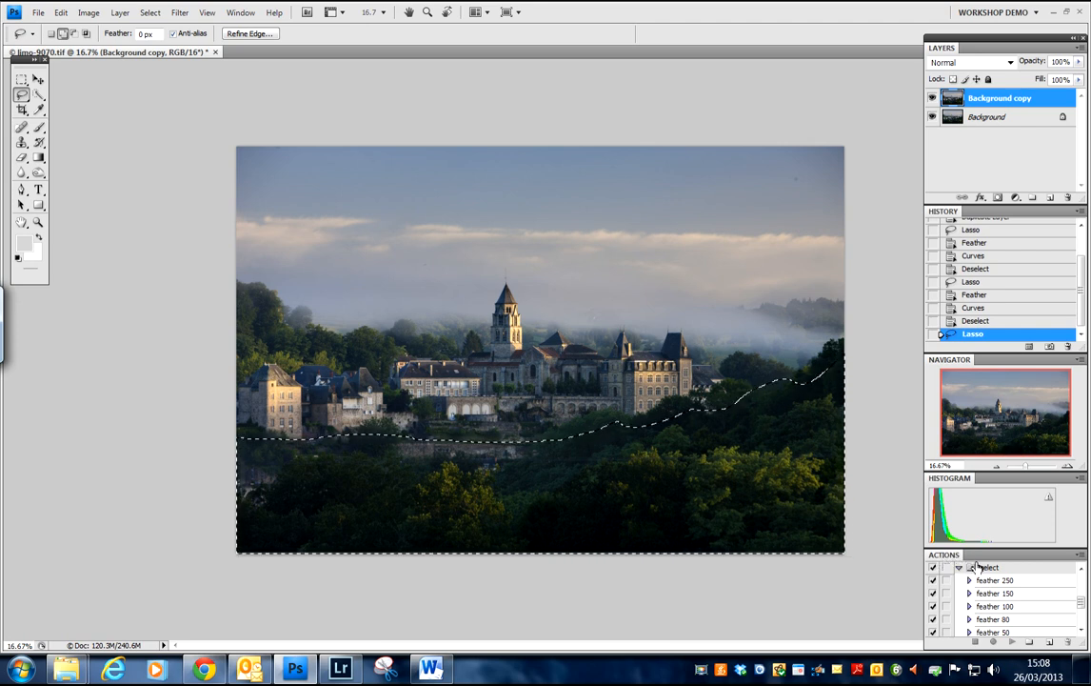
Feather the foreground selection by running the recorded "feather 250" action
left_click(998, 581)
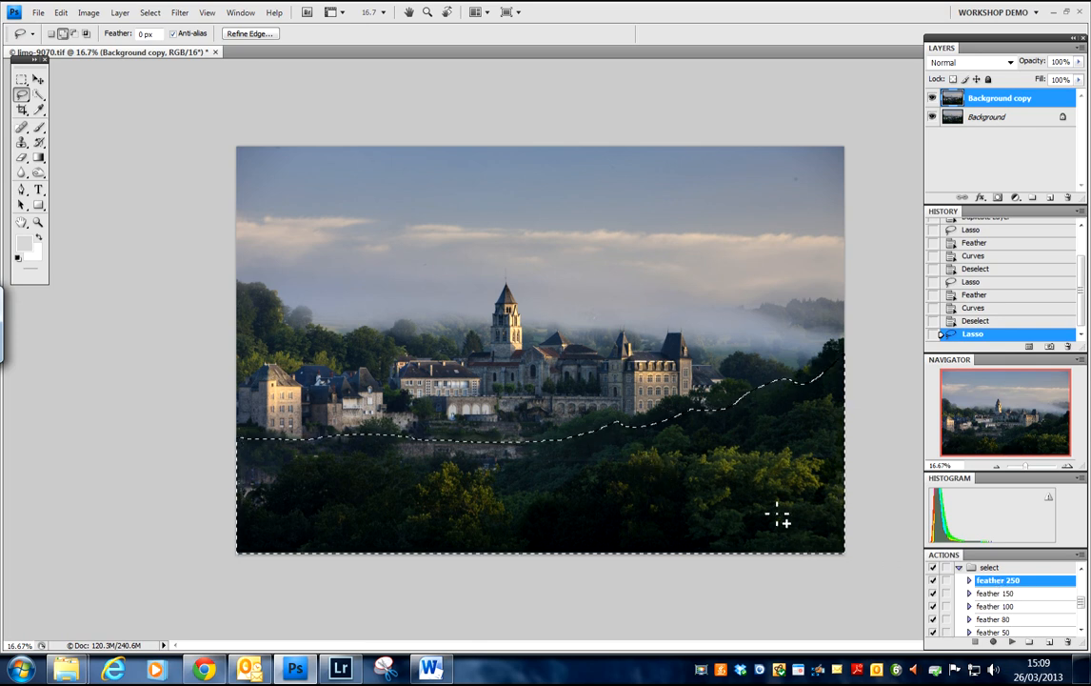
left_click(1013, 644)
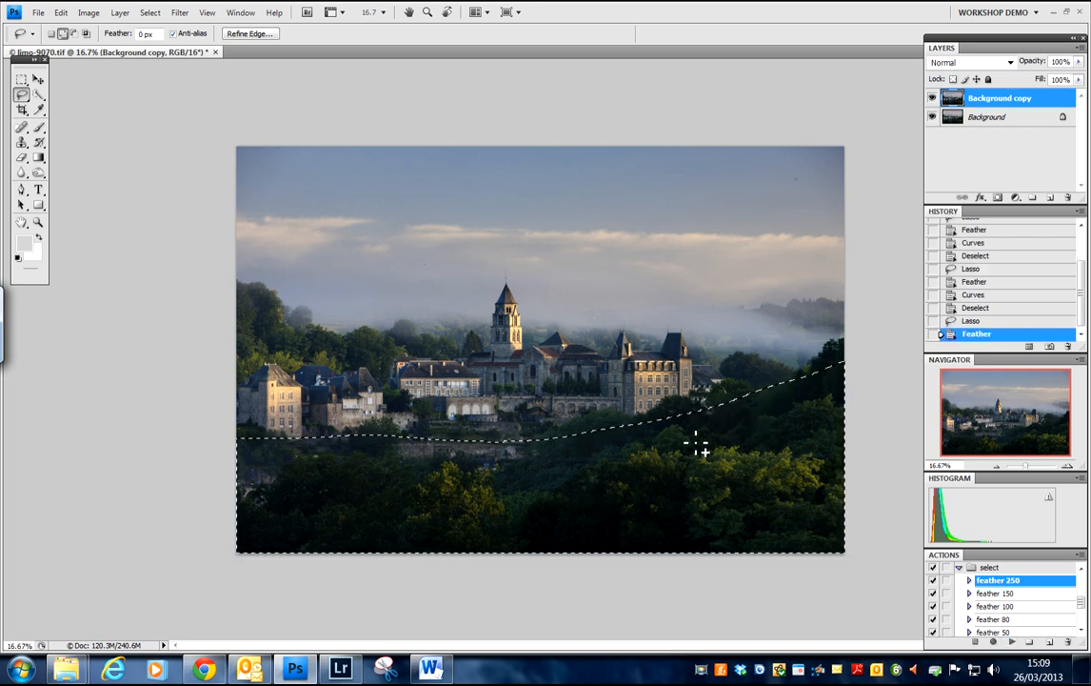
Start a Curves adjustment on the foreground with the clipping display on, and place the dialog where it leaves the selection uncovered
left_click(87, 12)
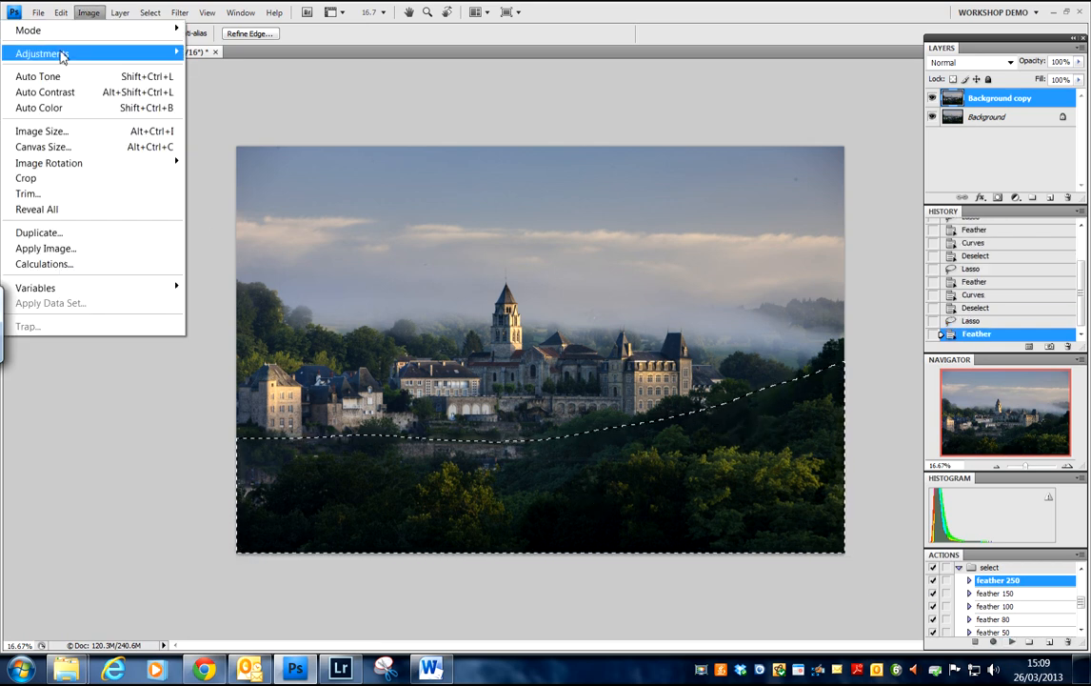
mouse_move(164, 61)
left_click(214, 84)
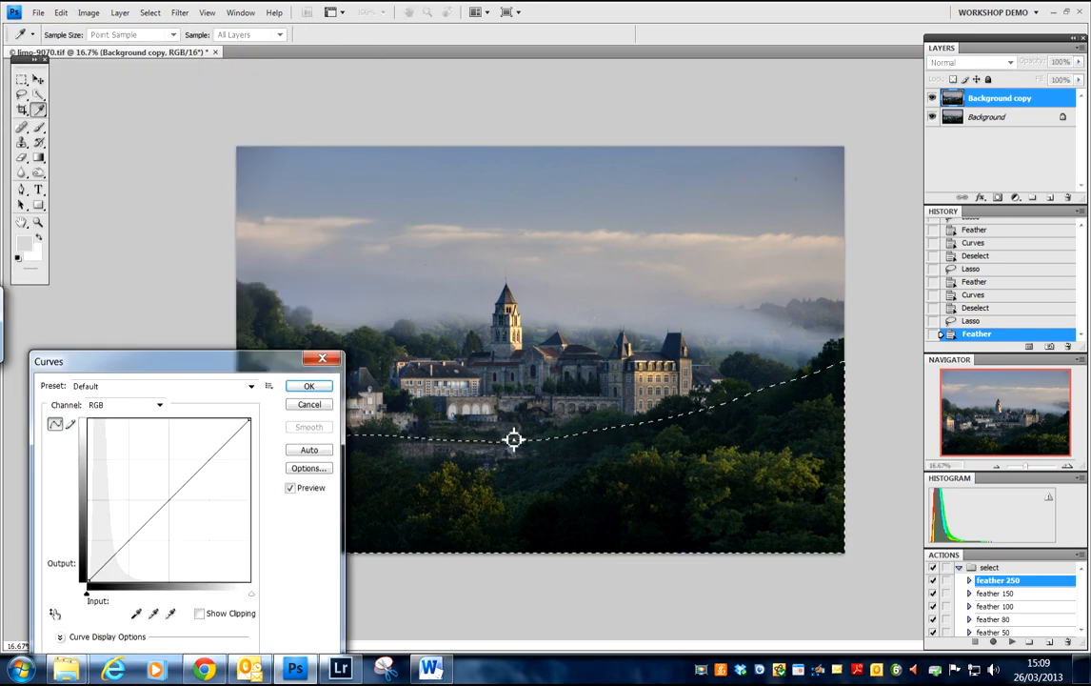
left_click_drag(197, 364, 165, 240)
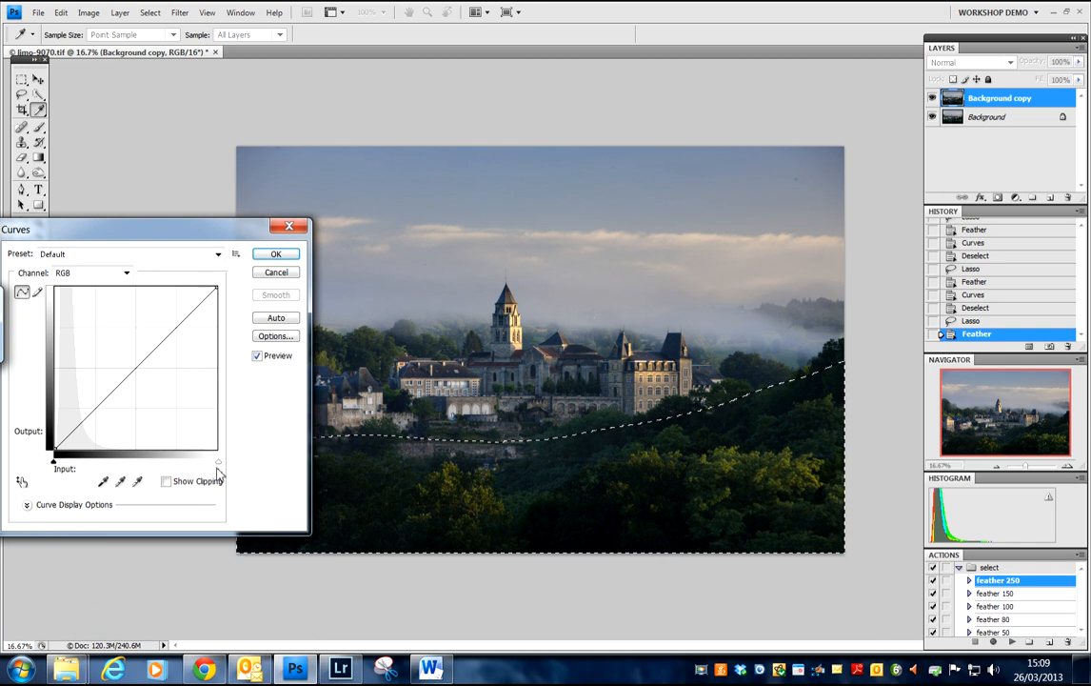
left_click(167, 482)
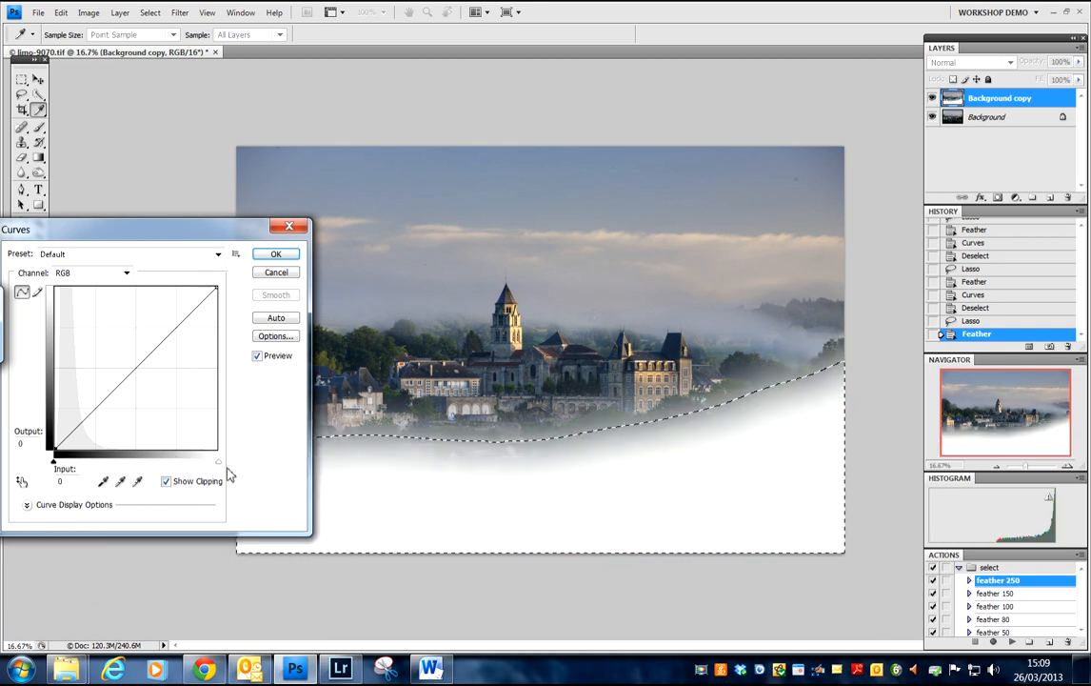
left_click_drag(156, 236, 199, 83)
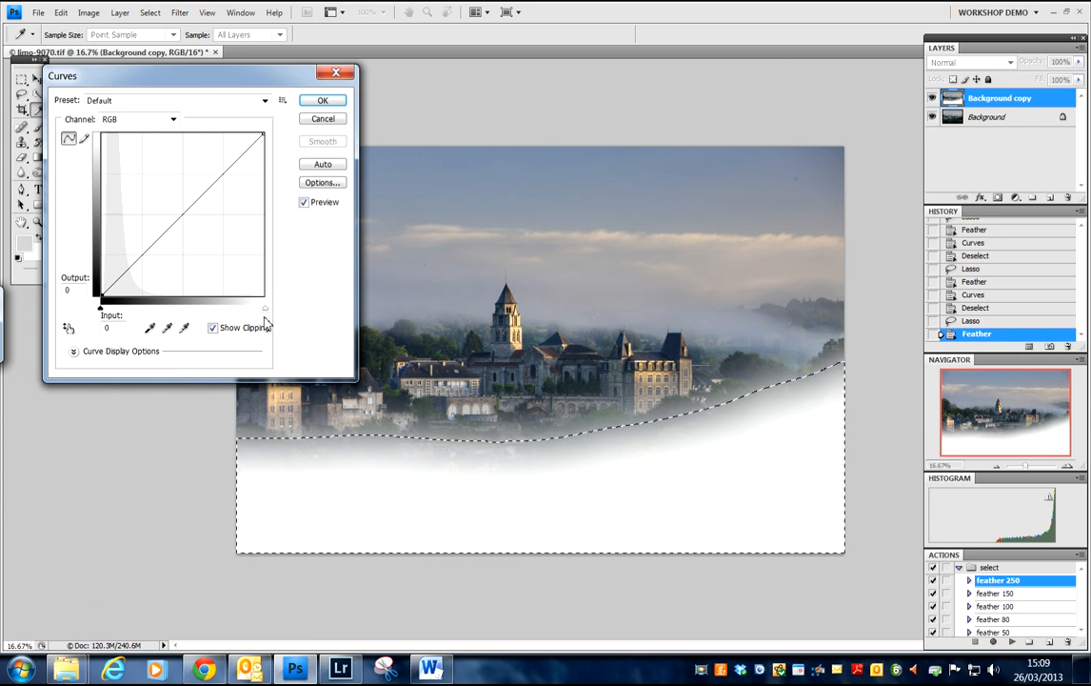
Brighten the foreground by moving the curve's white point to input 162 while checking the highlights for clipping
left_click_drag(266, 310, 198, 315)
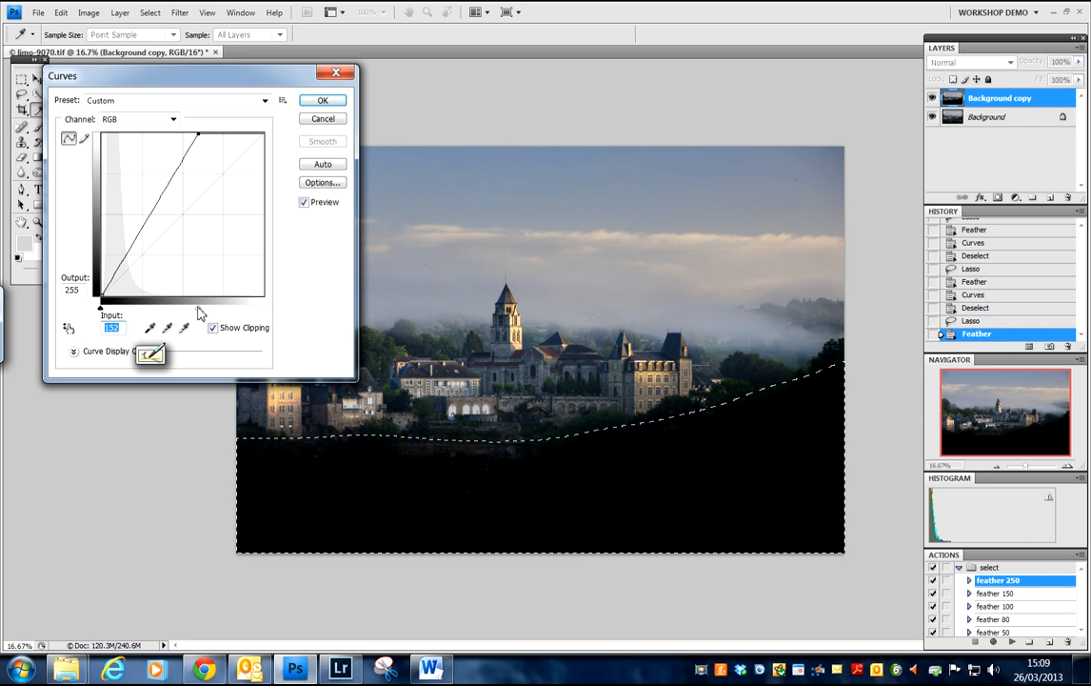
left_click_drag(200, 314, 205, 310)
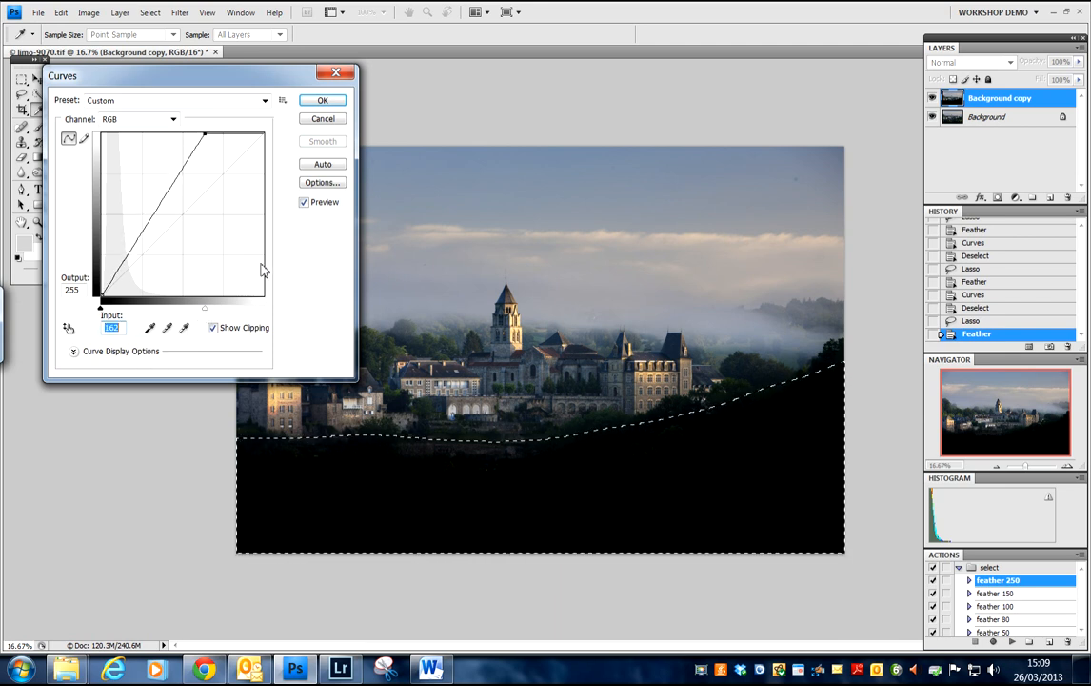
Turn off the clipping display and compare the foreground with and without the Curves preview
left_click(304, 201)
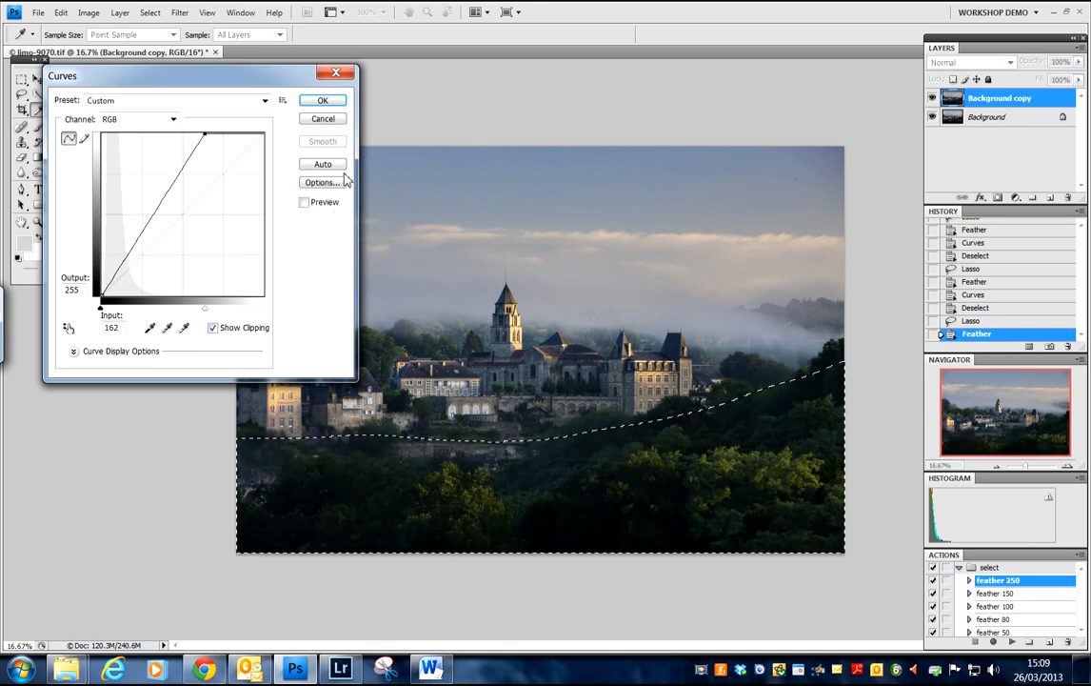
left_click(212, 326)
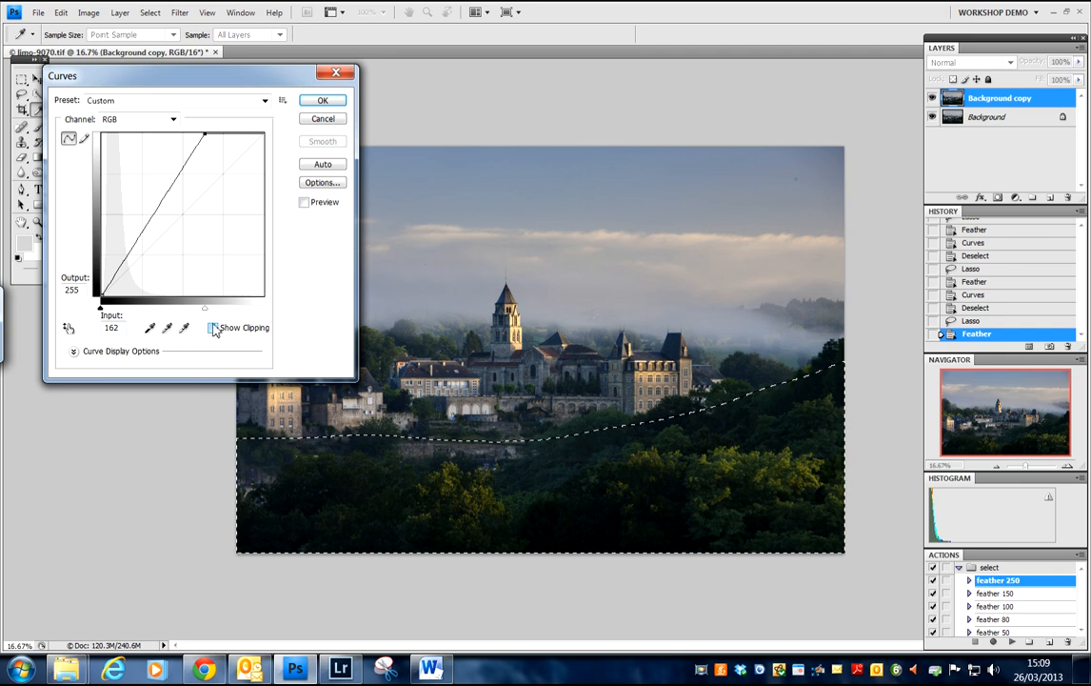
left_click(303, 203)
left_click(304, 203)
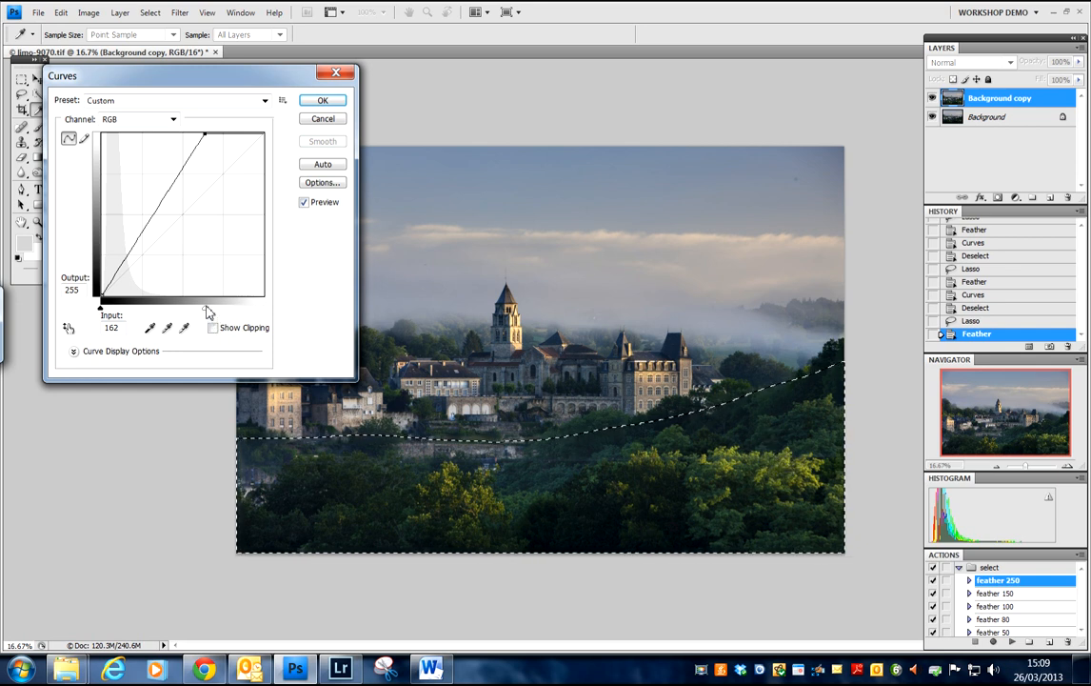
Soften the foreground brightening by moving the curve's white point to input 210, and compare the result with the unadjusted preview
left_click_drag(205, 310, 237, 311)
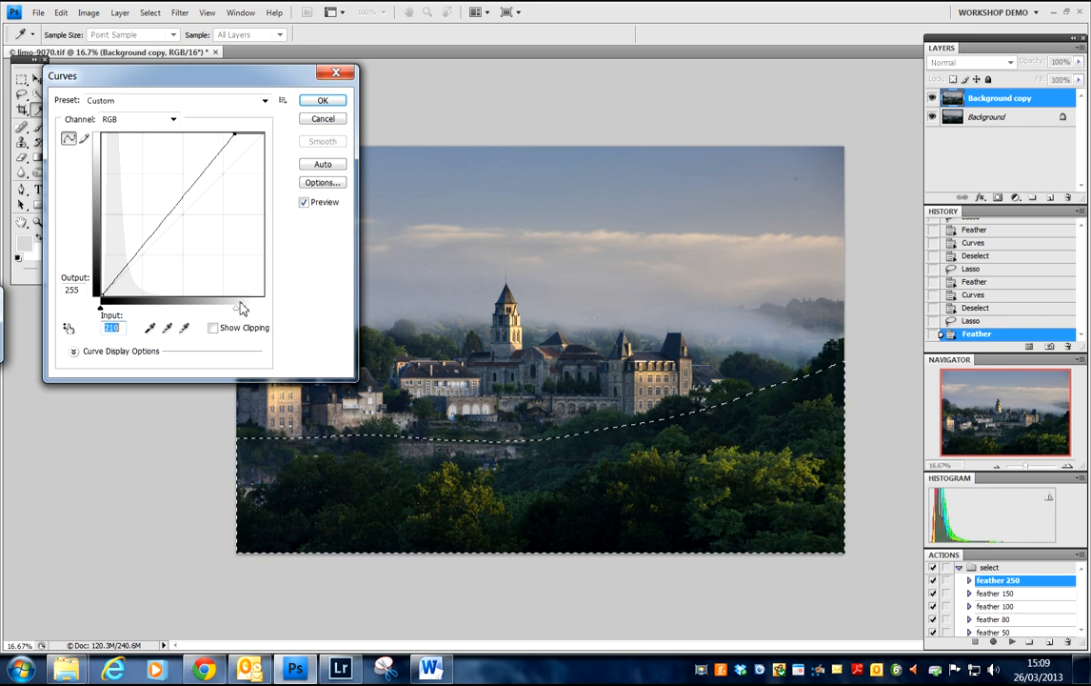
left_click(305, 204)
left_click(305, 204)
left_click(306, 204)
left_click(307, 205)
Apply the Curves adjustment to the foreground and clear the selection
left_click(323, 101)
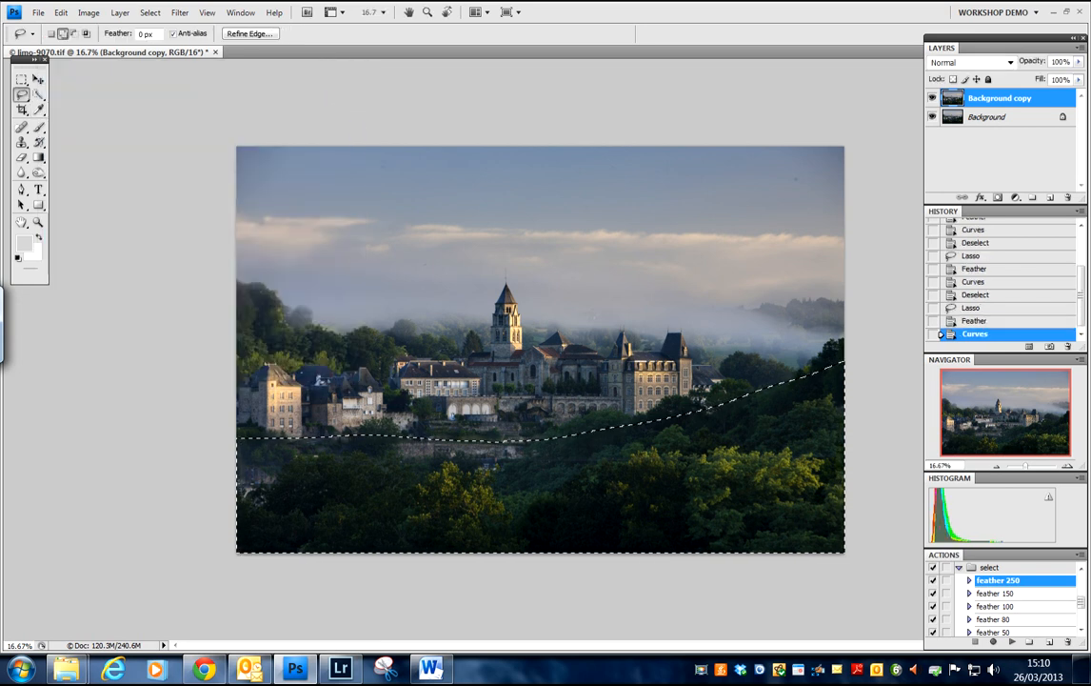
left_click(149, 15)
left_click(59, 45)
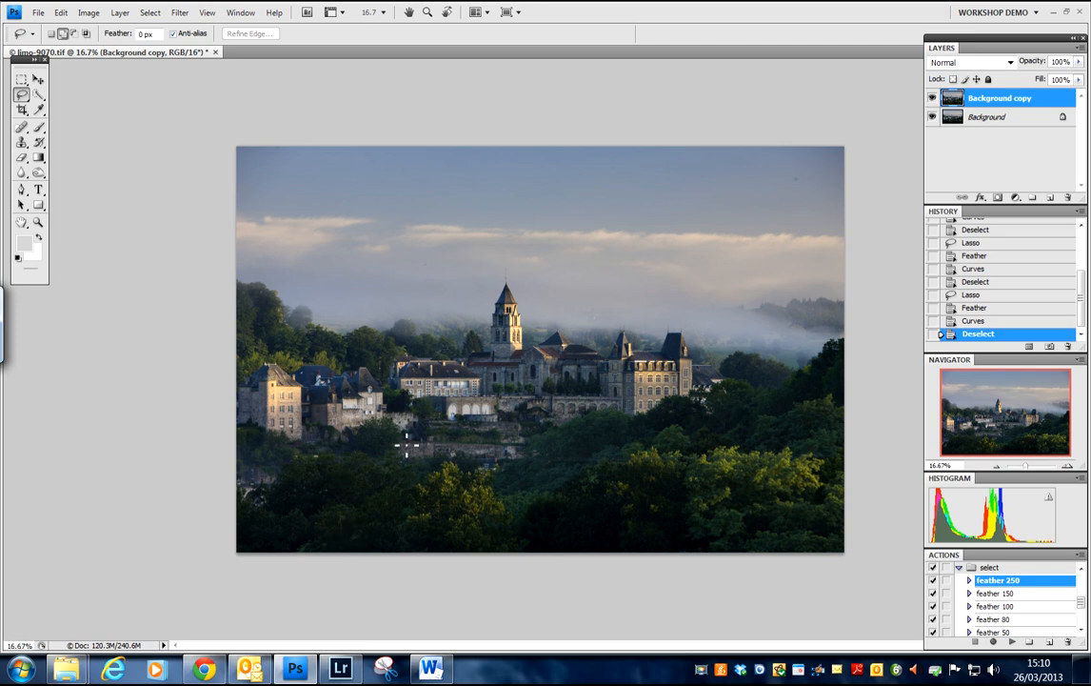
Compare the edited photo with its Duplicate Layer history state, and return to the latest Deselect state
left_click_drag(1083, 300, 1084, 238)
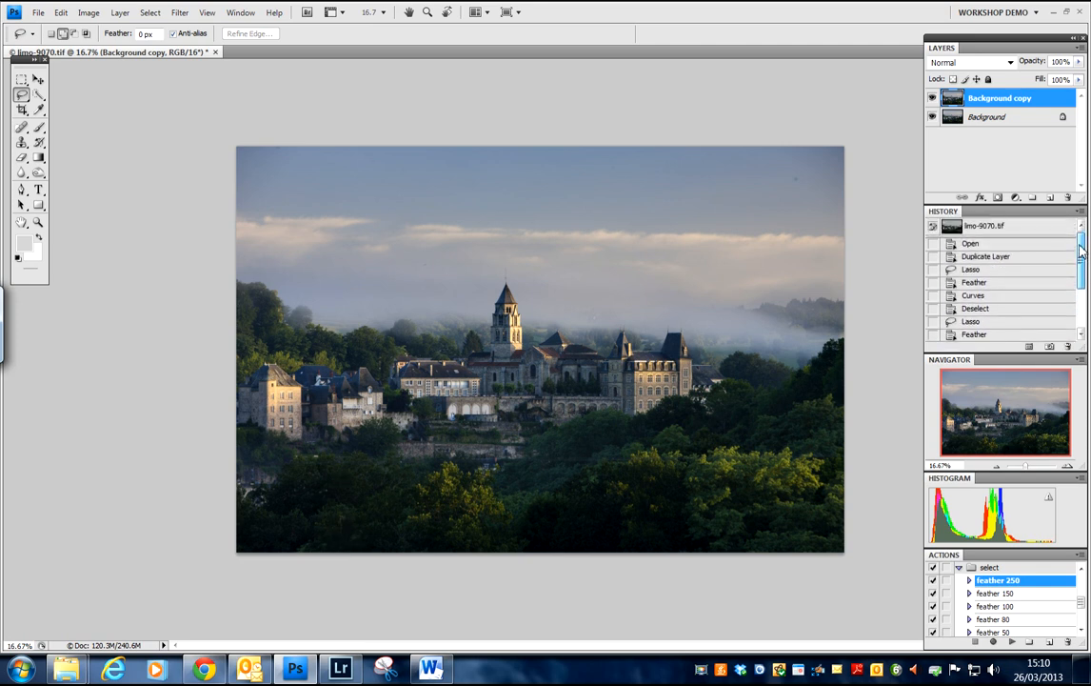
left_click(991, 257)
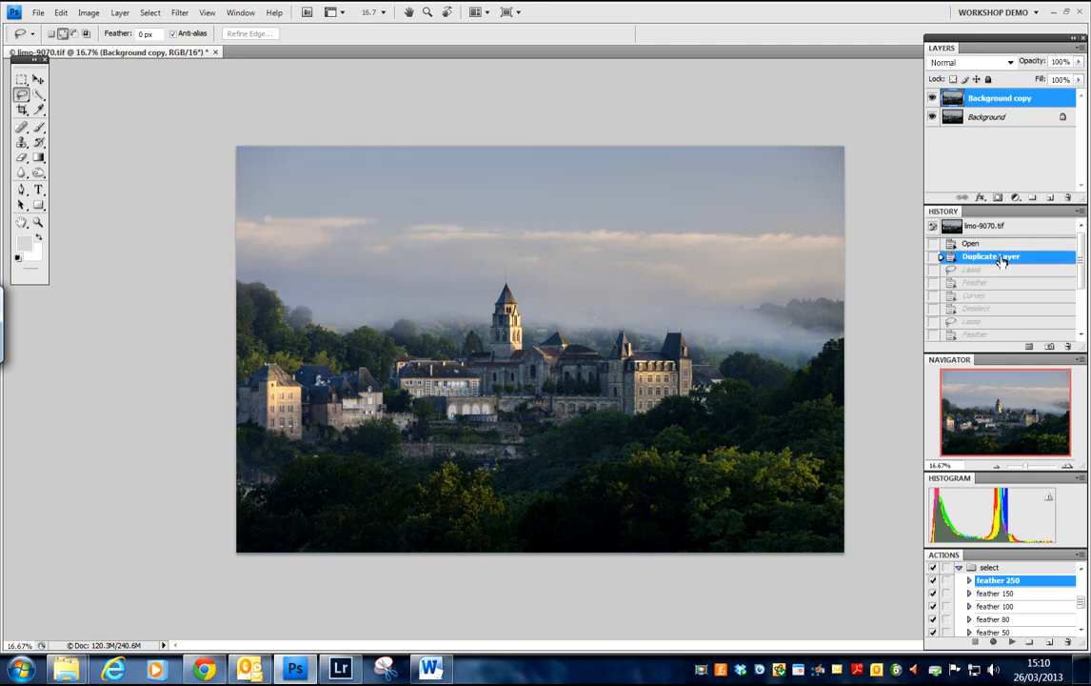
left_click_drag(1084, 248, 1088, 310)
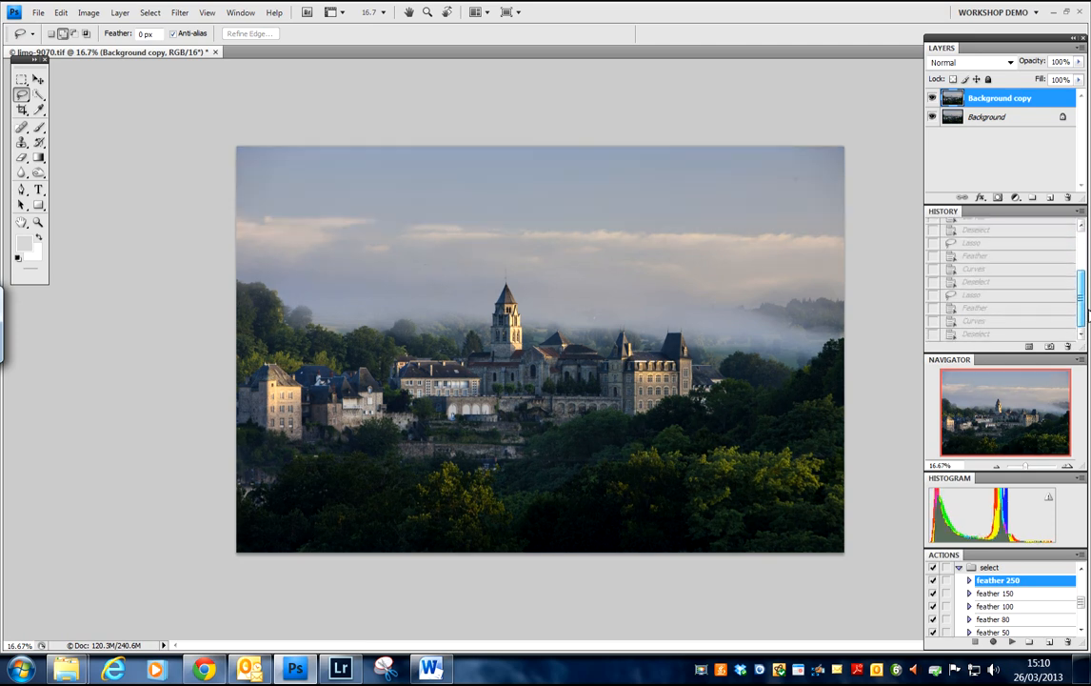
left_click(987, 334)
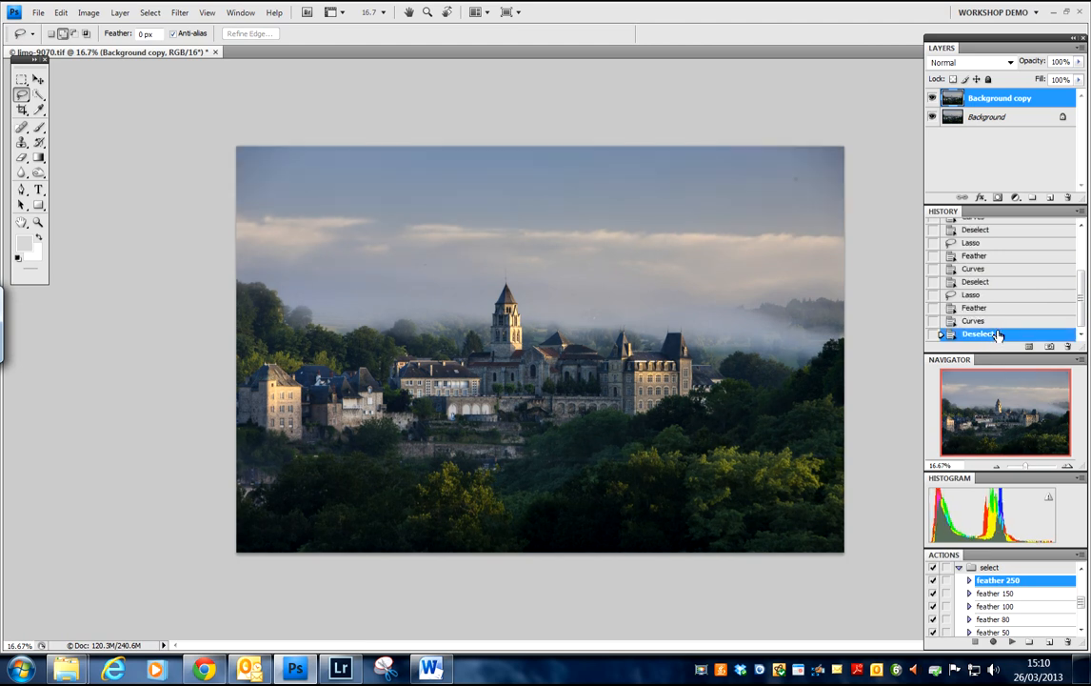